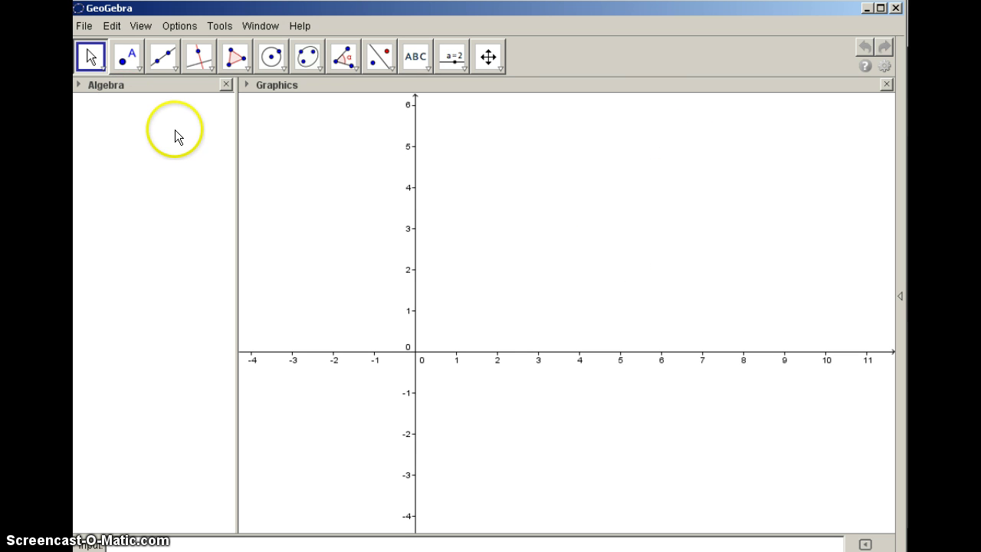
Plot the point (2, 1) and graph the line y = -3x + 2 by entering them algebraically.
left_click(129, 545)
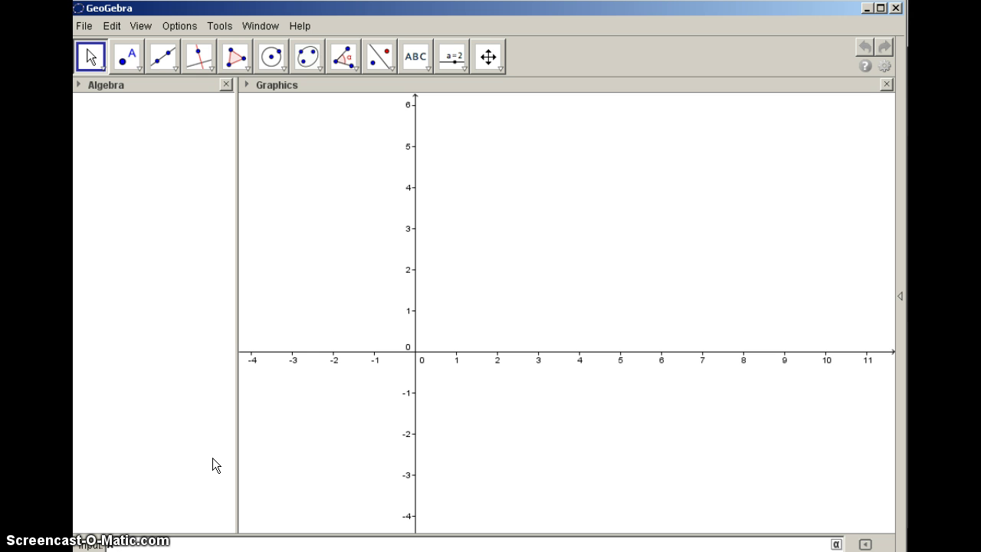
type("f2,4)")
key("Return")
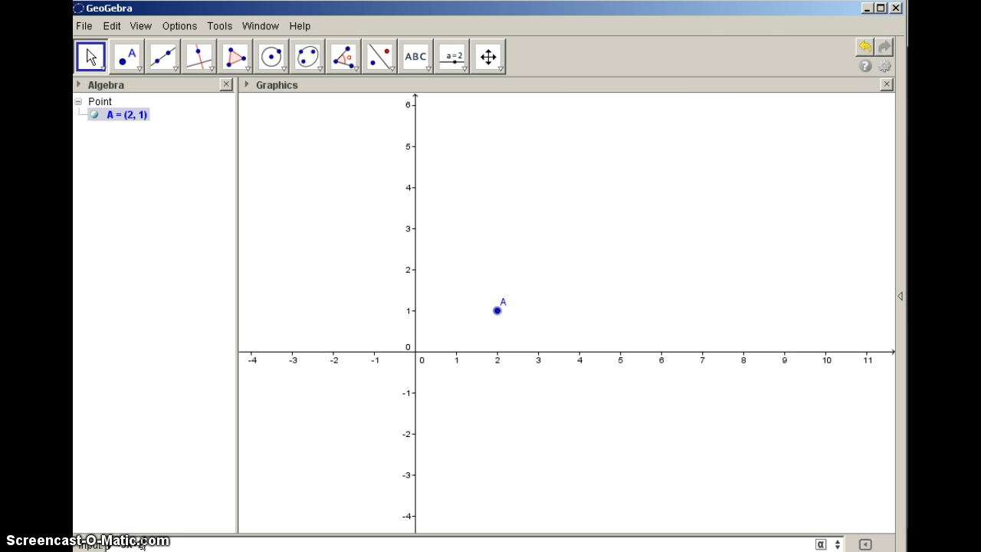
key("Return")
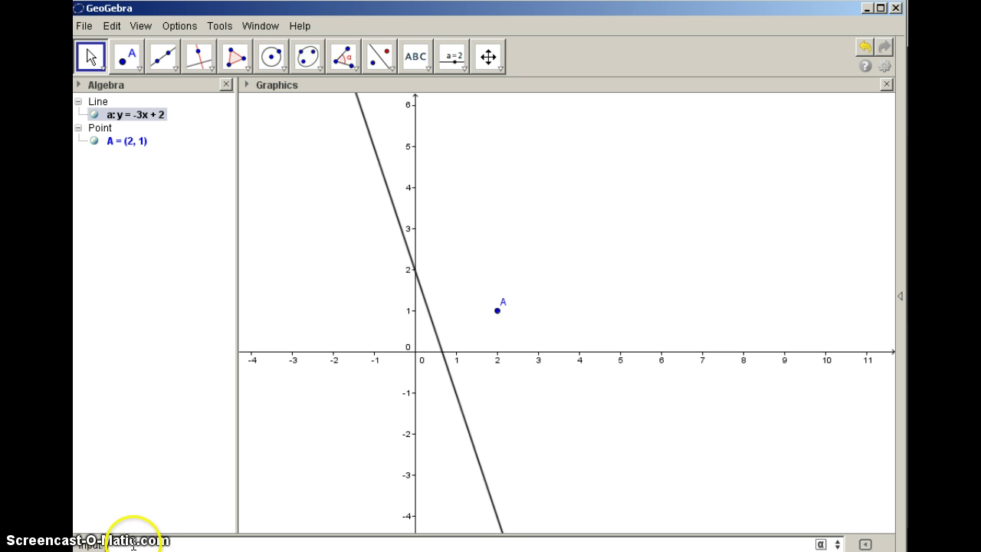
Graph the parabola y = 2(x-3)^2-2 by entering its vertex-form equation.
left_click(133, 544)
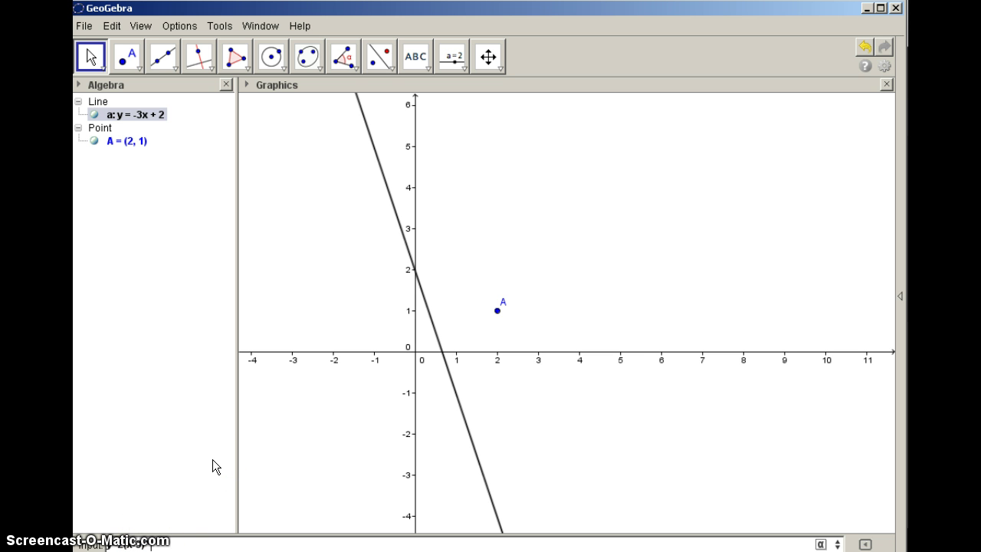
type("2")
type("-2")
left_click(164, 537)
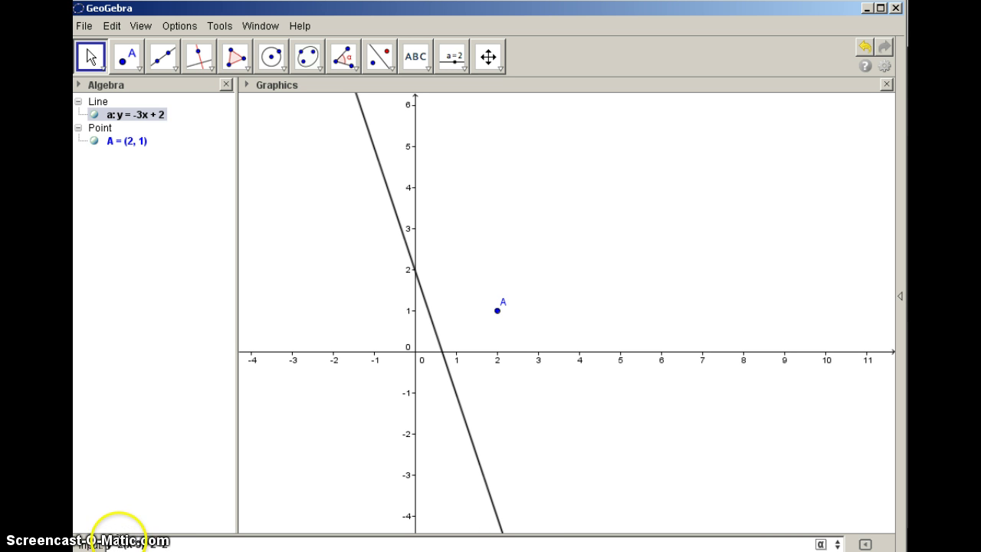
key("Return")
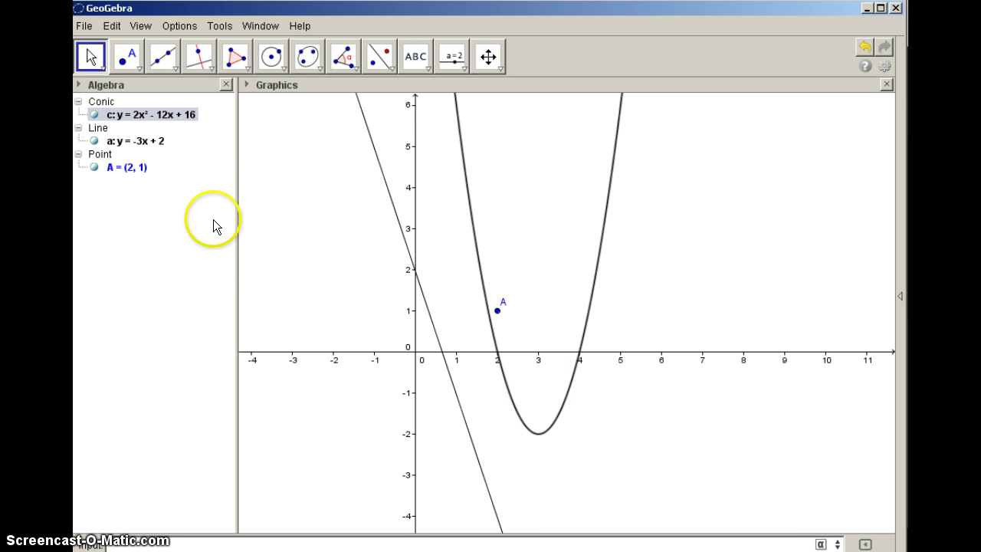
Place three free points in the graph at about (3.12, 4.34), (7.8, 3.22) and (6.44, 1.24).
left_click(138, 64)
left_click(139, 66)
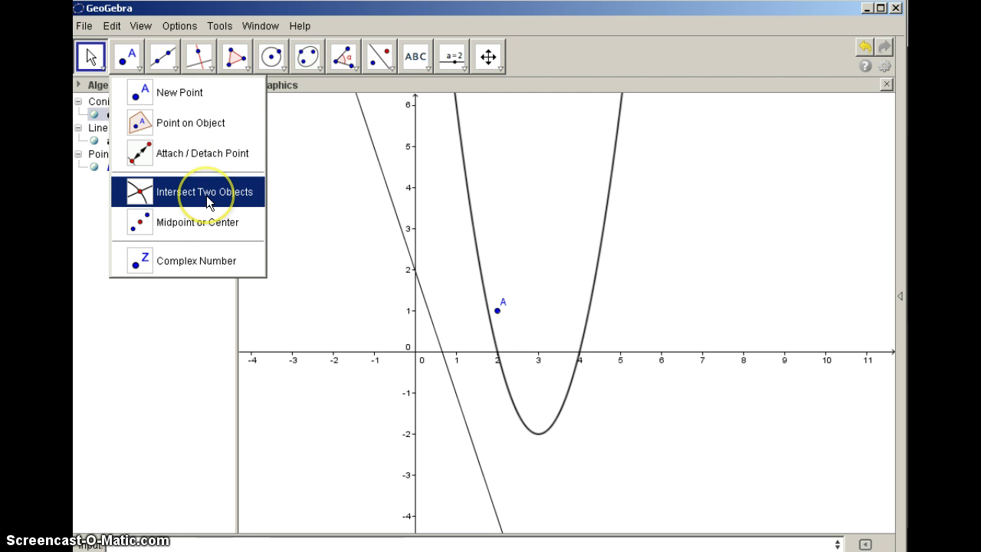
left_click(178, 92)
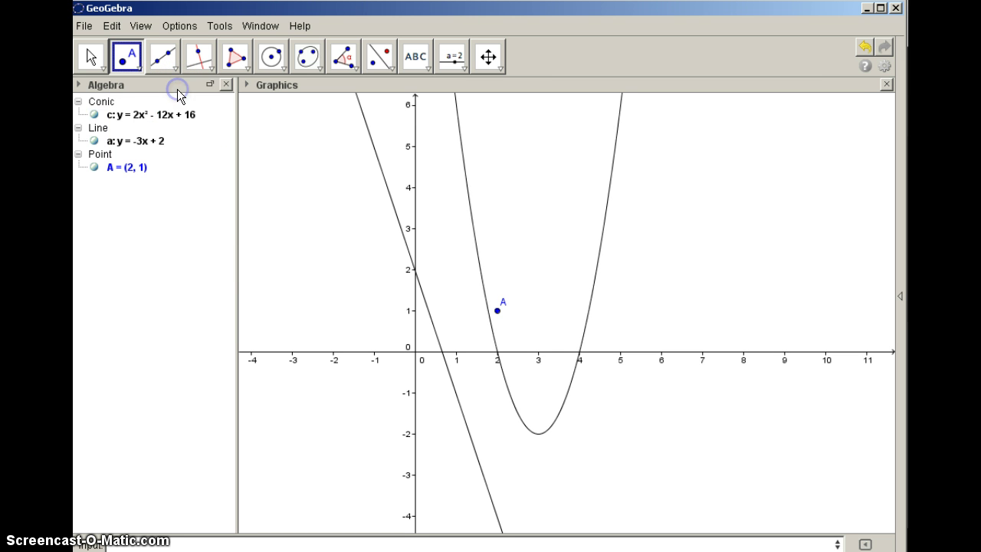
left_click(543, 173)
left_click(736, 219)
left_click(679, 301)
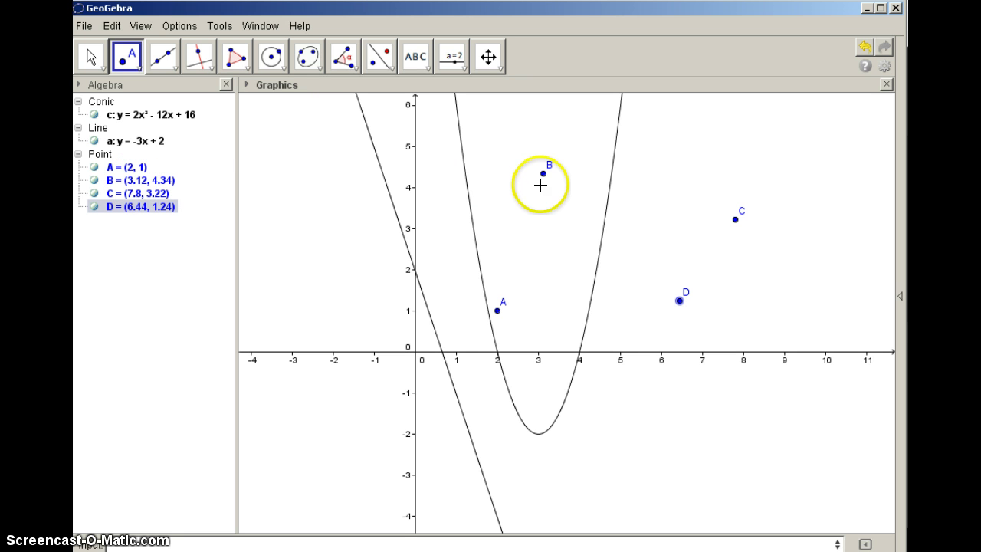
Move point B to (3, 4), point D to about (7.98, 1.58) and point C to about (5.74, 2.44).
left_click(91, 56)
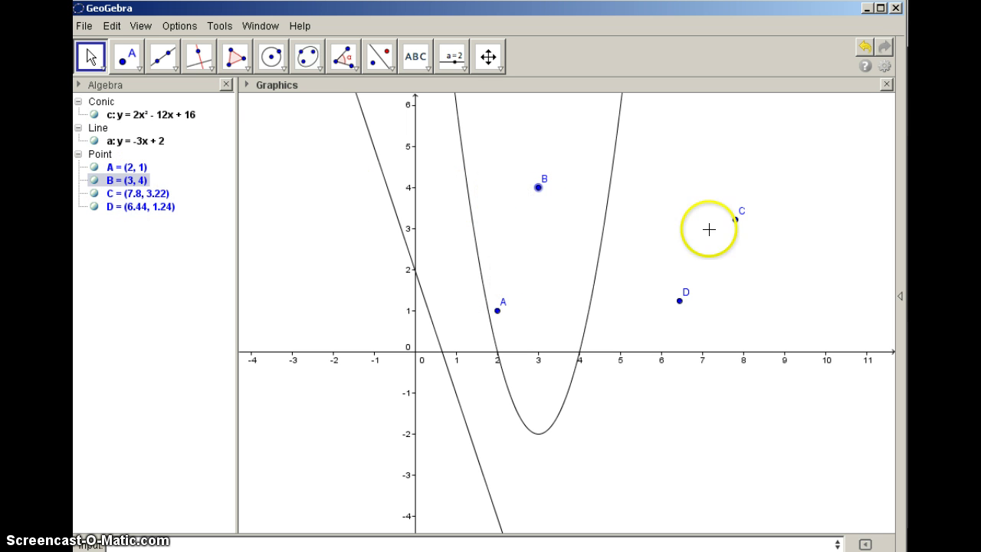
left_click(735, 221)
left_click_drag(680, 301, 743, 290)
left_click_drag(684, 223, 651, 251)
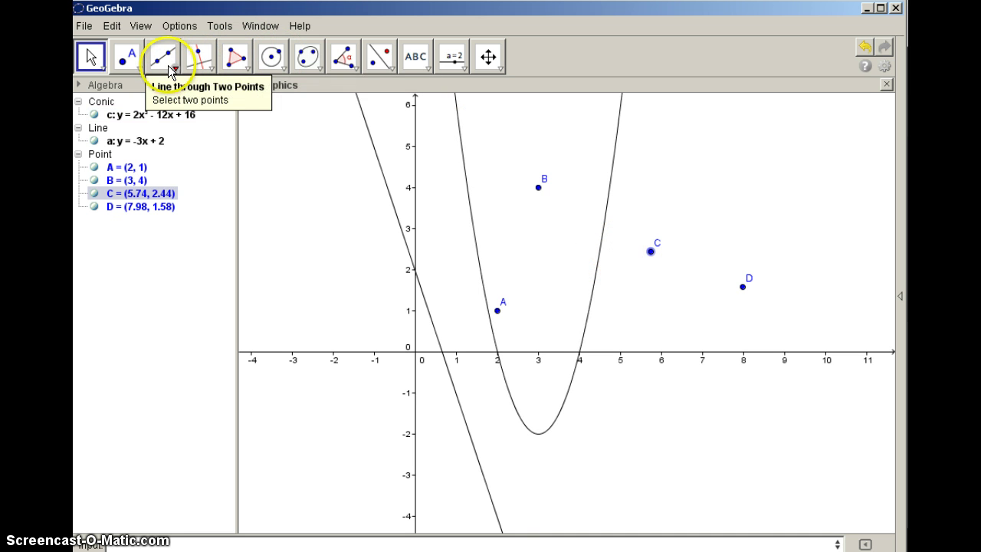
Attach a point to the line y = -3x + 2 and slide it along the line to about (0.17, 1.49).
left_click(140, 71)
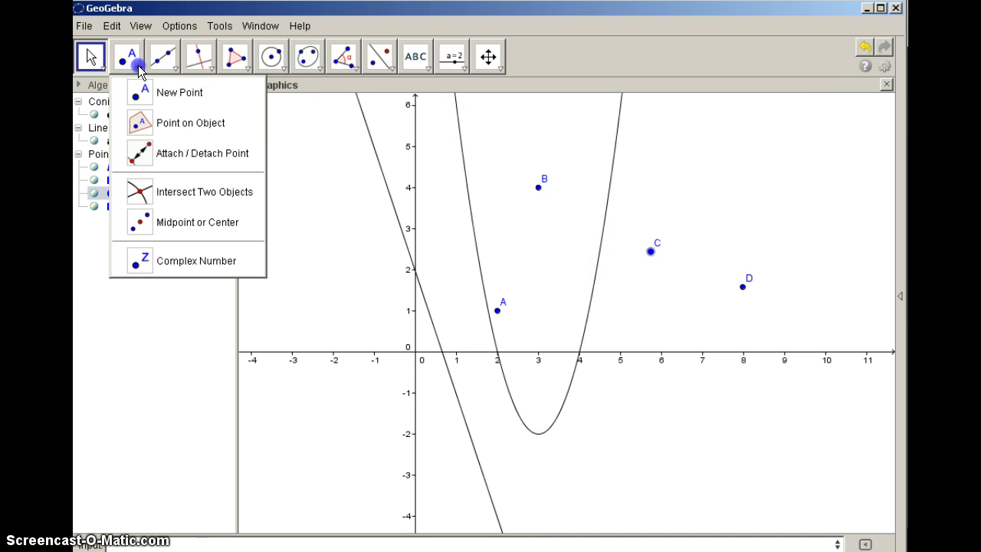
left_click(141, 123)
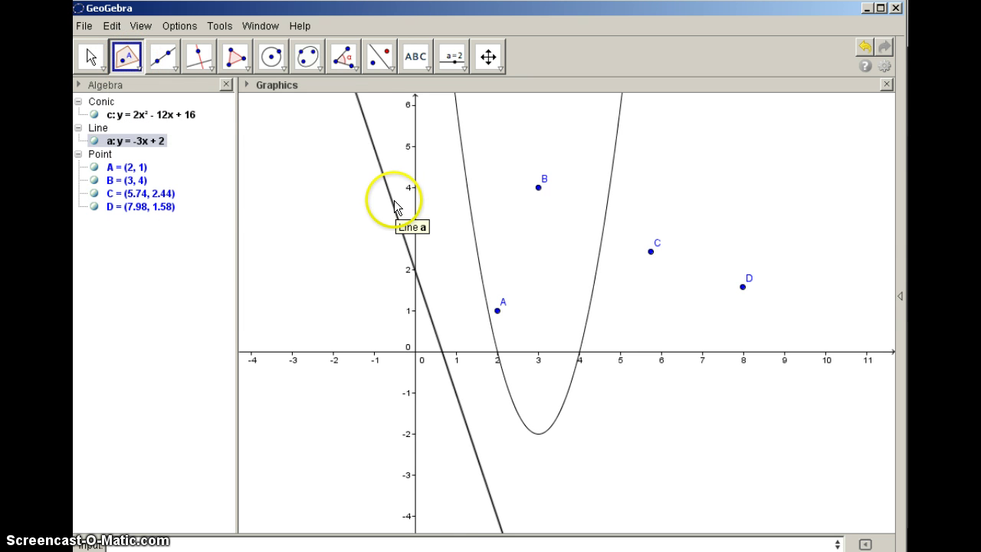
left_click(392, 201)
left_click(91, 56)
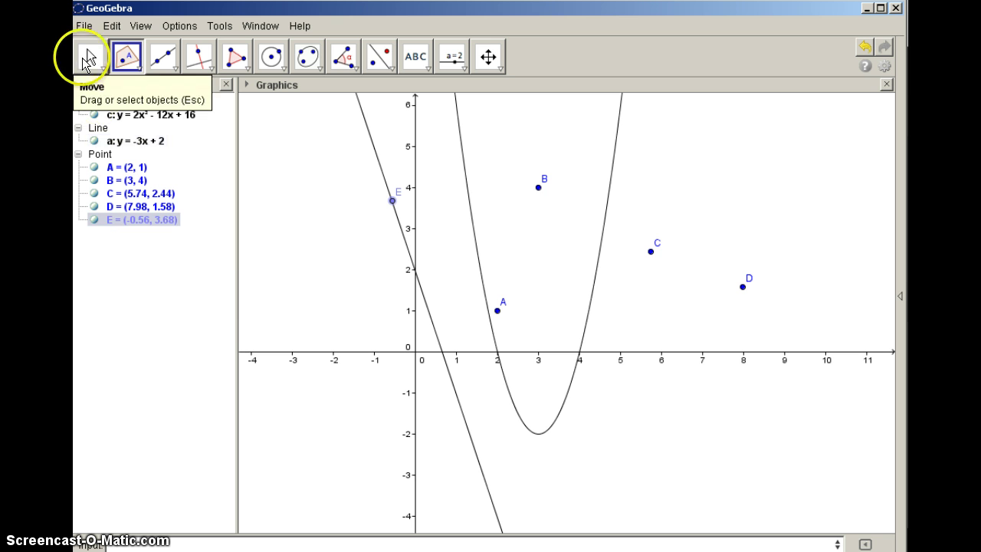
left_click(392, 201)
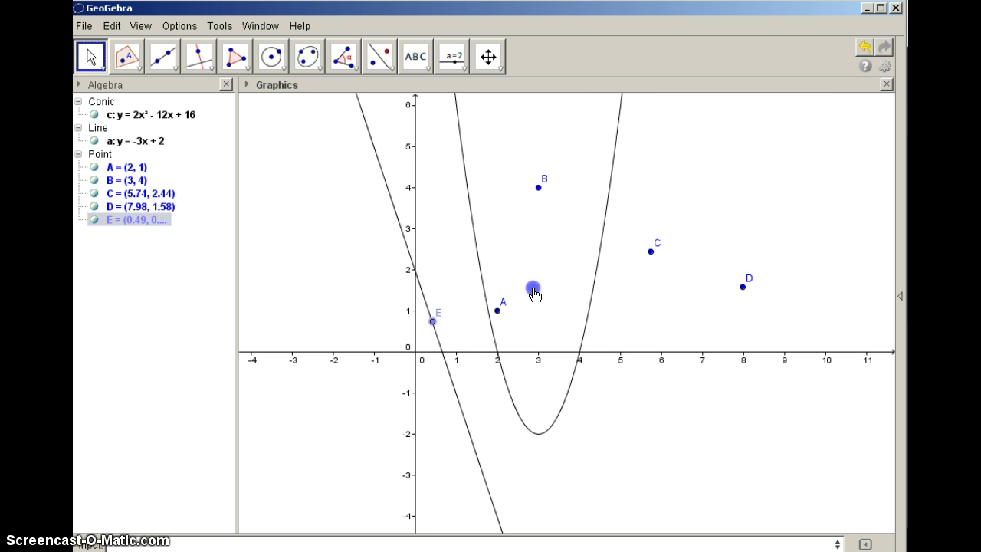
Attach a point to the parabola's descending branch and slide it along the curve to about (1.44, 2.87).
left_click(128, 59)
left_click(474, 237)
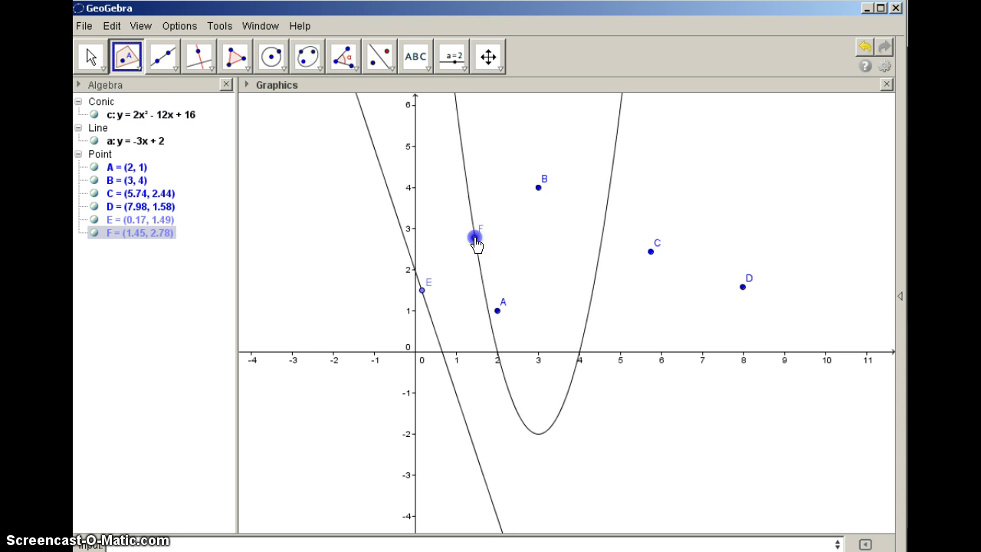
left_click(98, 59)
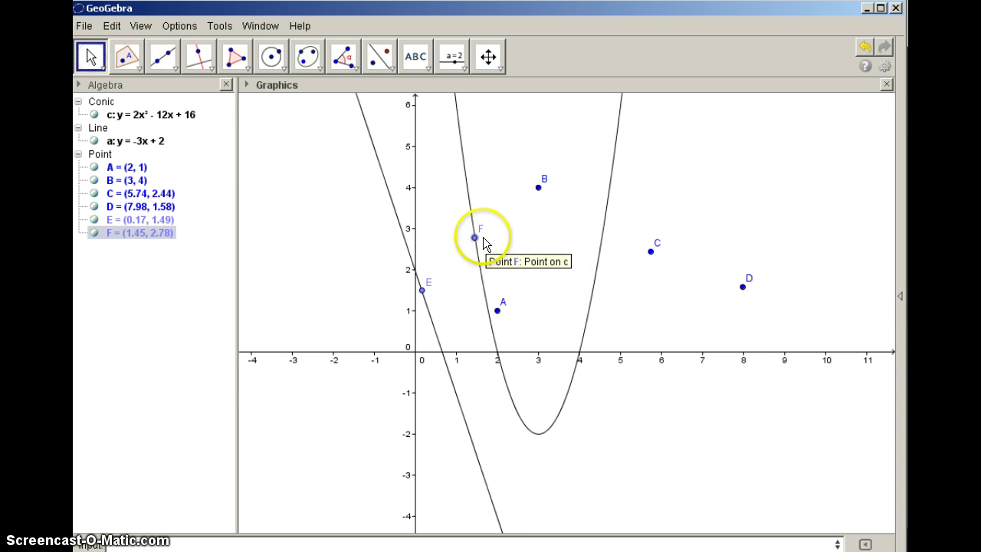
left_click_drag(474, 239, 485, 281)
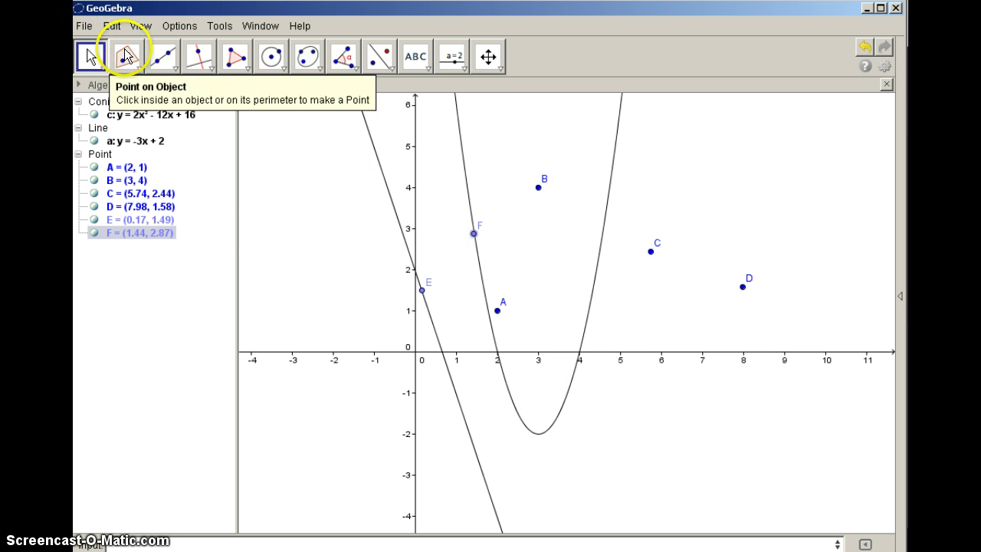
Redefine line a as y = 3x + 2 in its object properties.
left_click(142, 143)
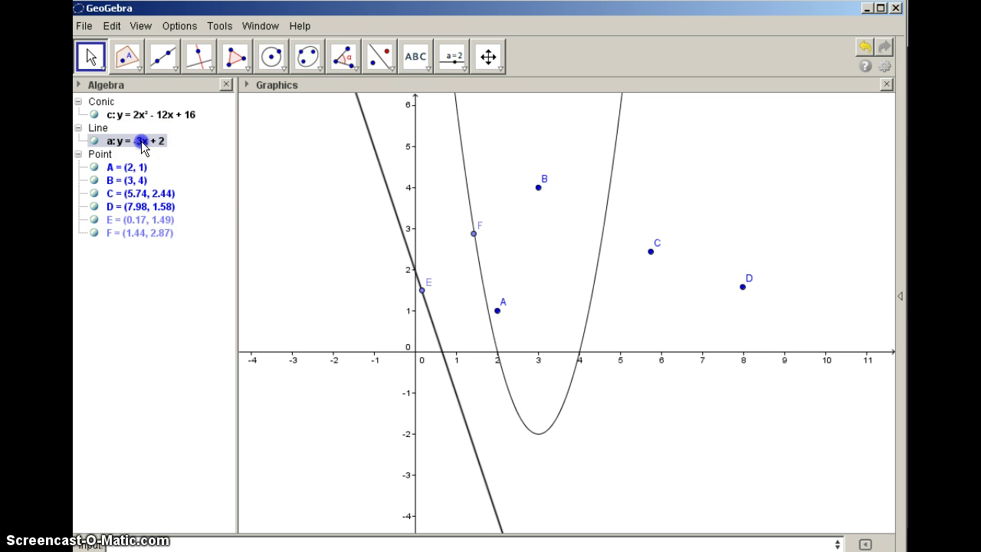
right_click(142, 146)
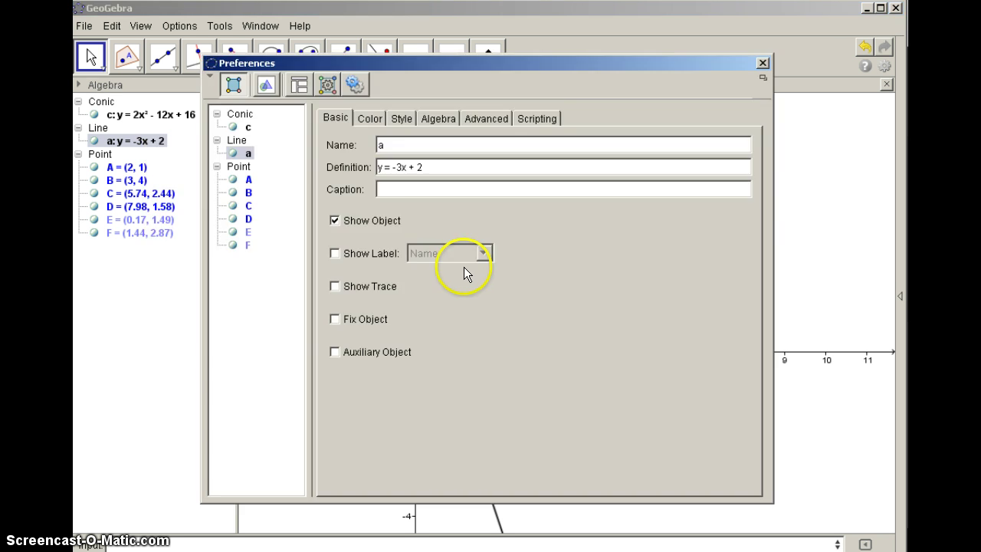
left_click(395, 167)
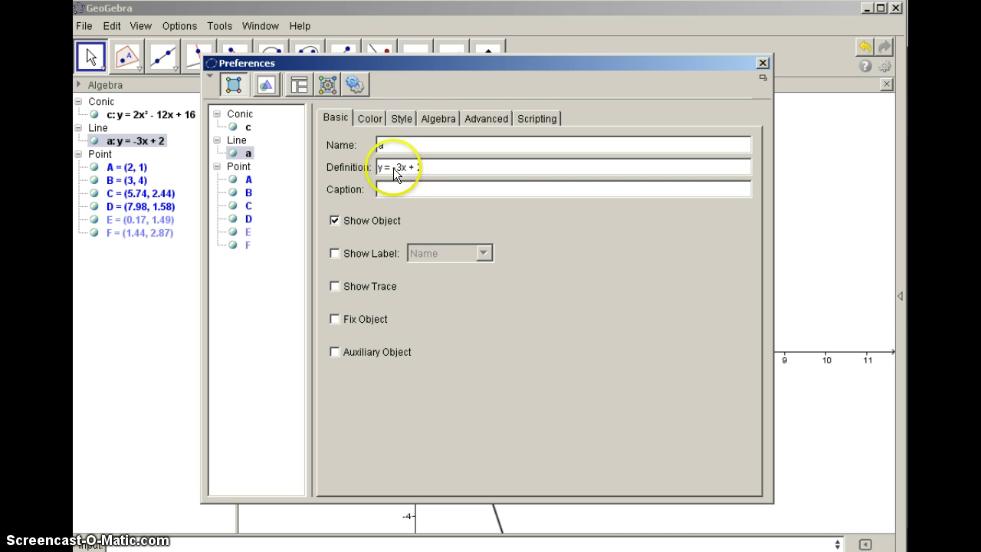
left_click(428, 165)
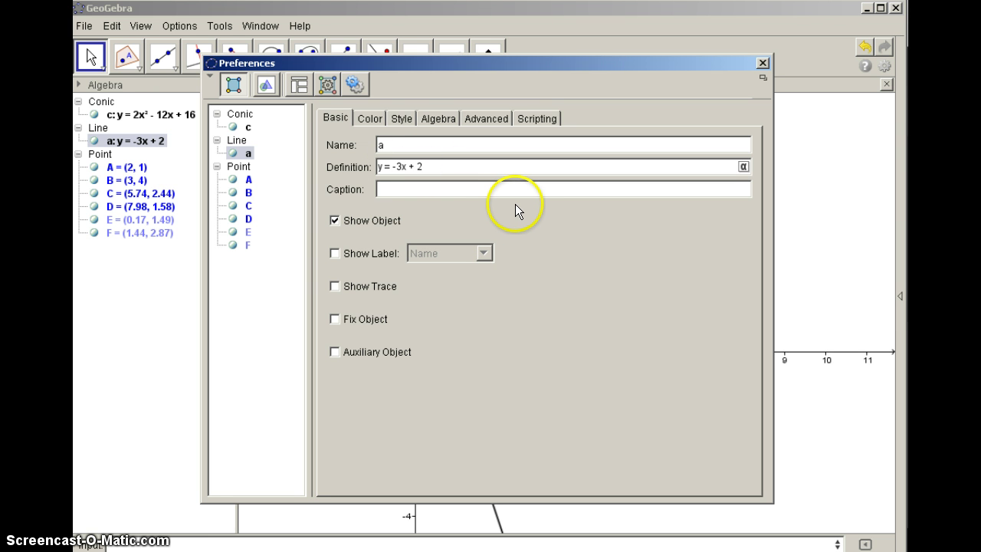
key("Return")
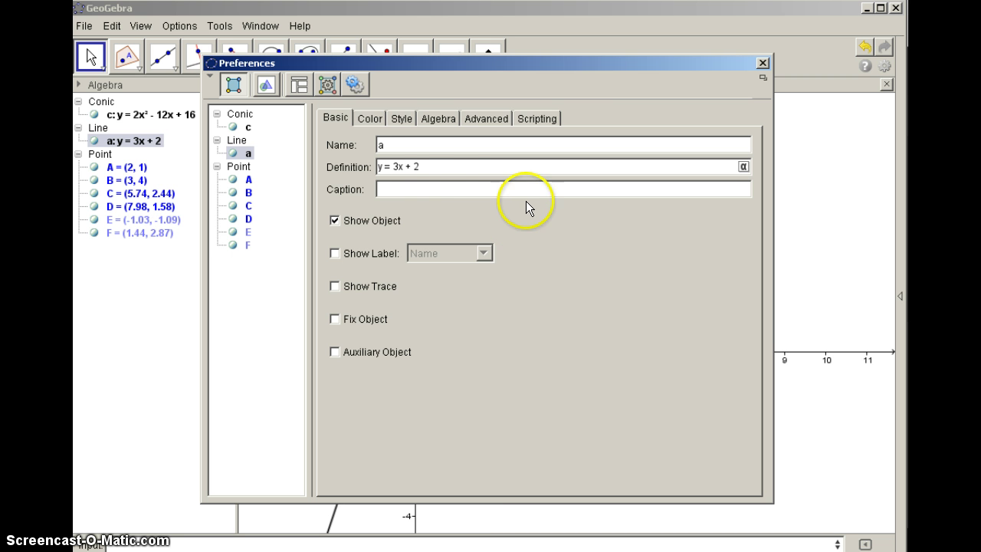
left_click(394, 167)
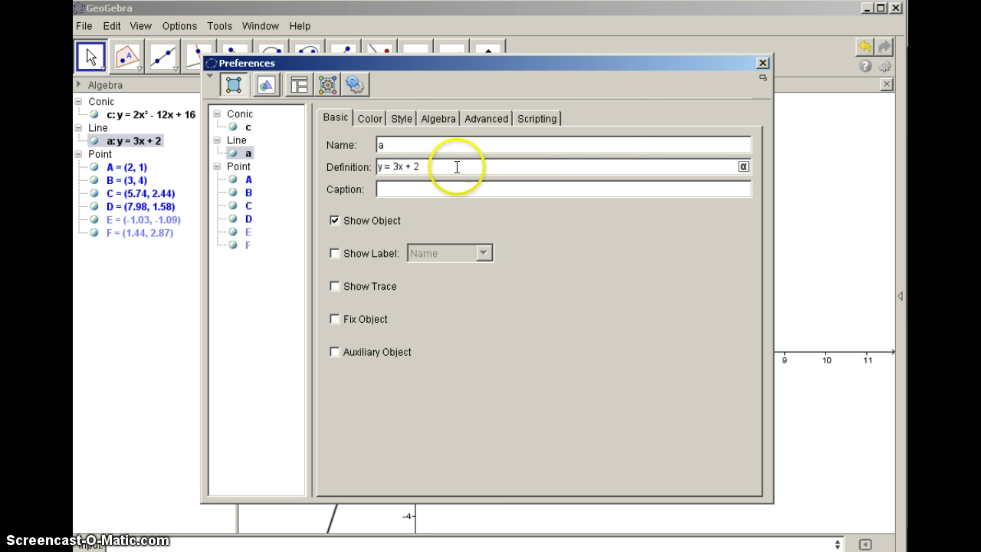
left_click(762, 62)
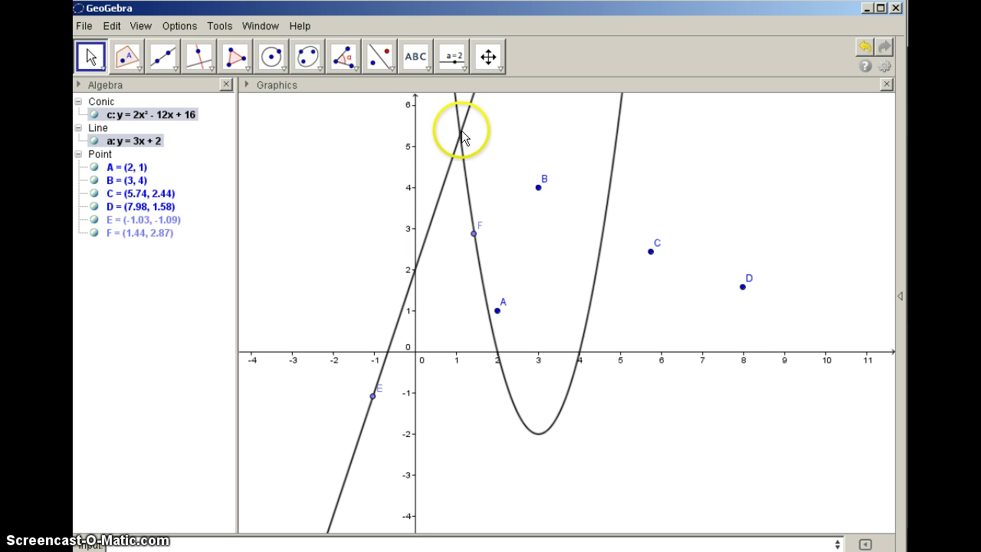
Create the intersection points of line a and the parabola with Intersect Two Objects.
left_click(128, 57)
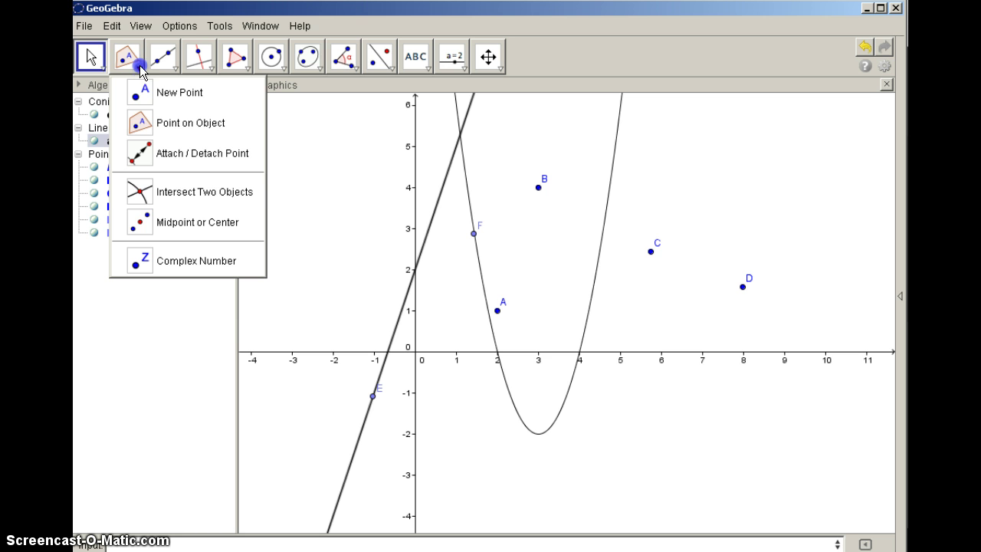
left_click(163, 190)
left_click(452, 151)
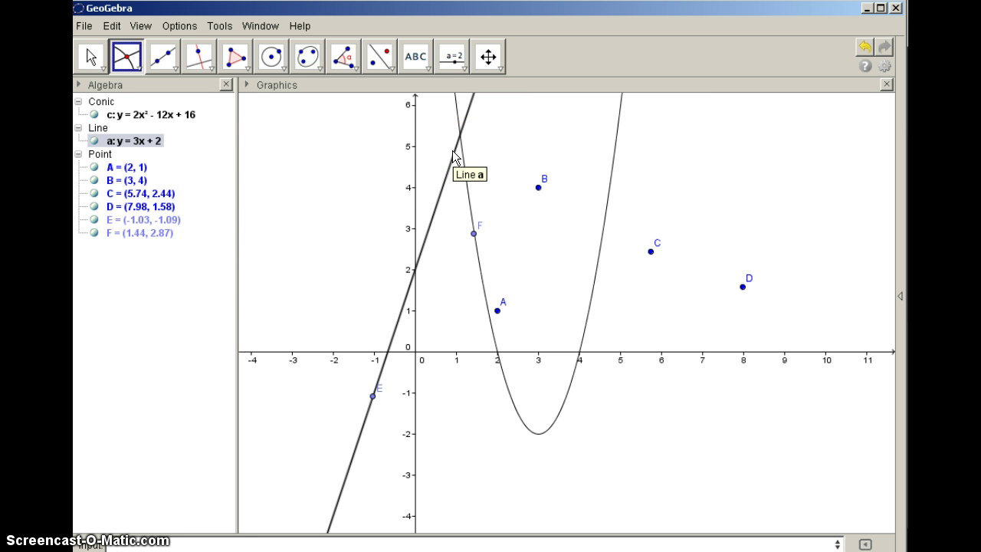
left_click(461, 166)
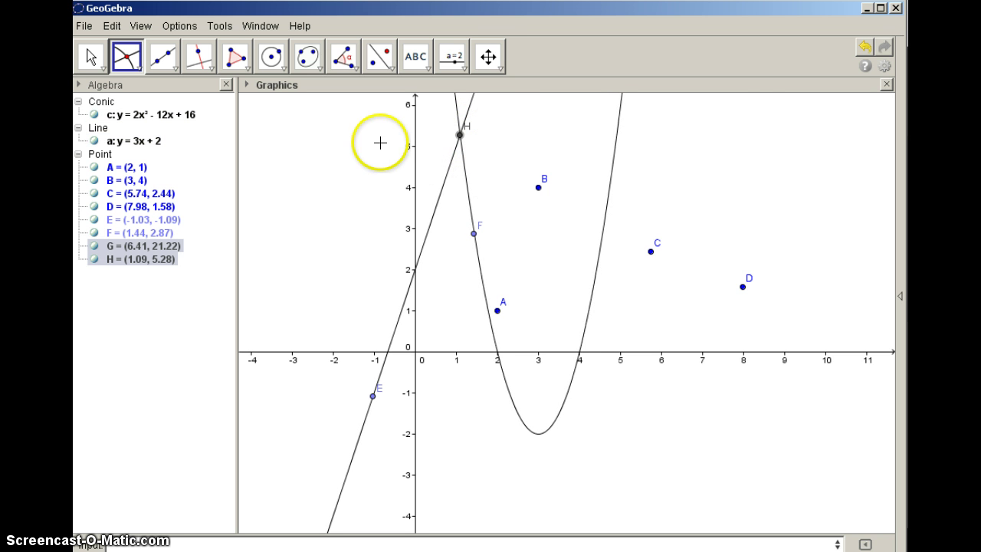
Examine intersection point G far above the visible graph area, and return to the part of the graph around the origin.
left_click(489, 56)
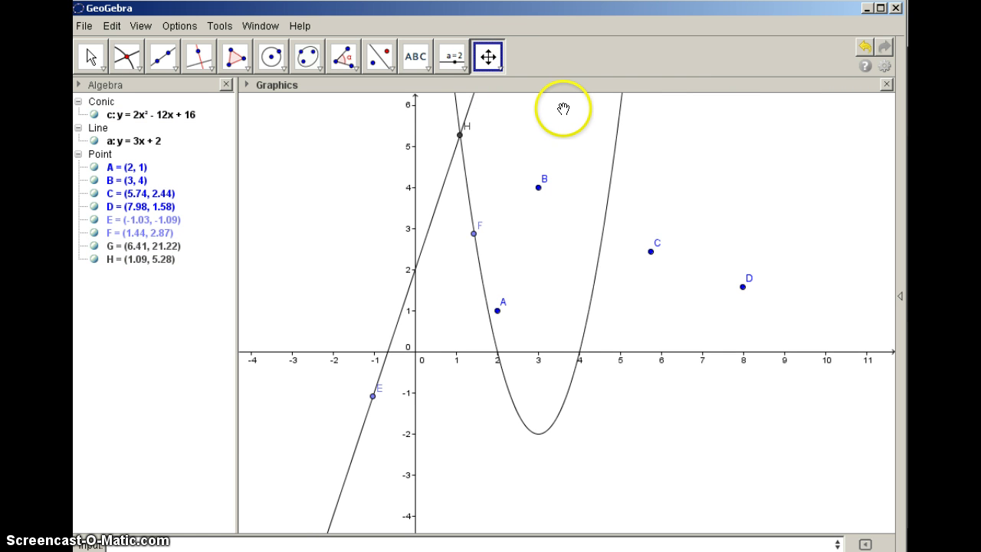
mouse_move(563, 109)
left_mouse_down()
mouse_move(498, 288)
mouse_move(496, 235)
left_mouse_up()
left_click_drag(547, 141, 451, 368)
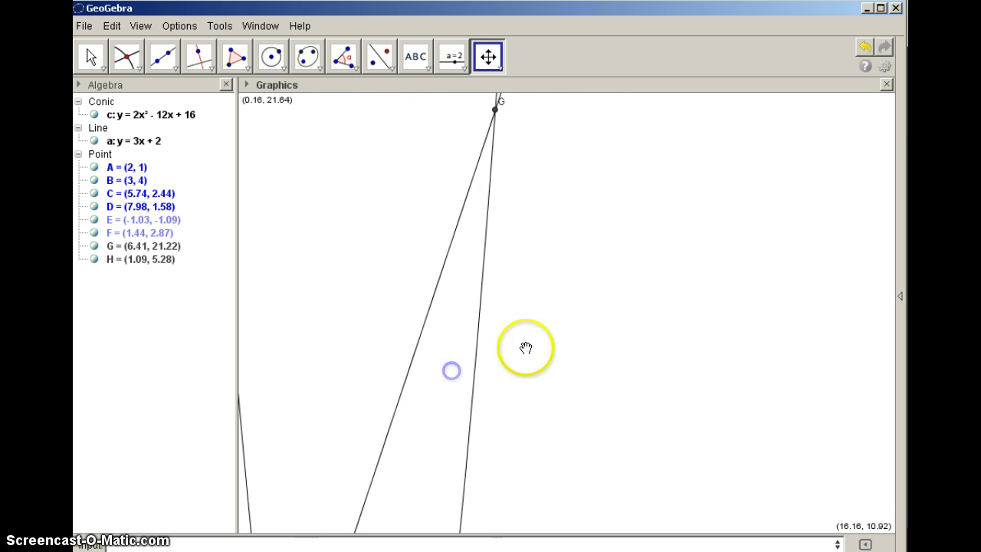
left_click_drag(607, 216, 611, 276)
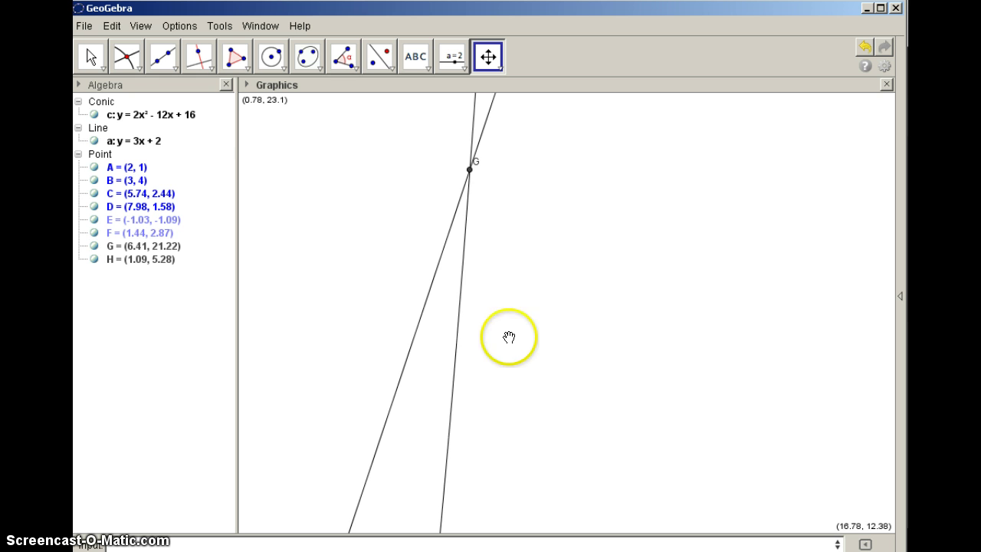
left_click_drag(536, 246, 541, 96)
left_click_drag(622, 422, 649, 164)
mouse_move(667, 366)
left_mouse_down()
mouse_move(648, 276)
mouse_move(677, 228)
left_mouse_up()
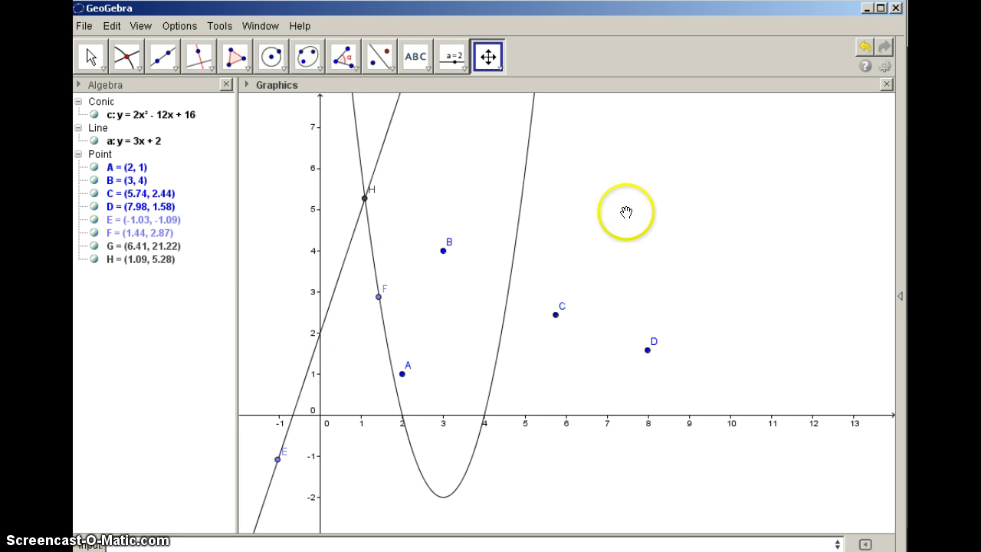
Draw a line through points B and C.
left_click(176, 71)
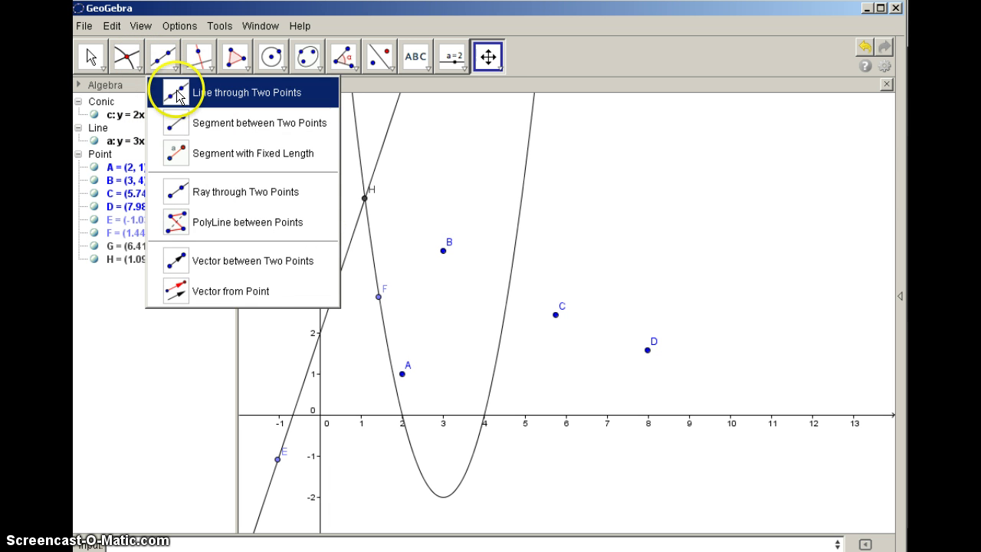
left_click(176, 93)
left_click(445, 253)
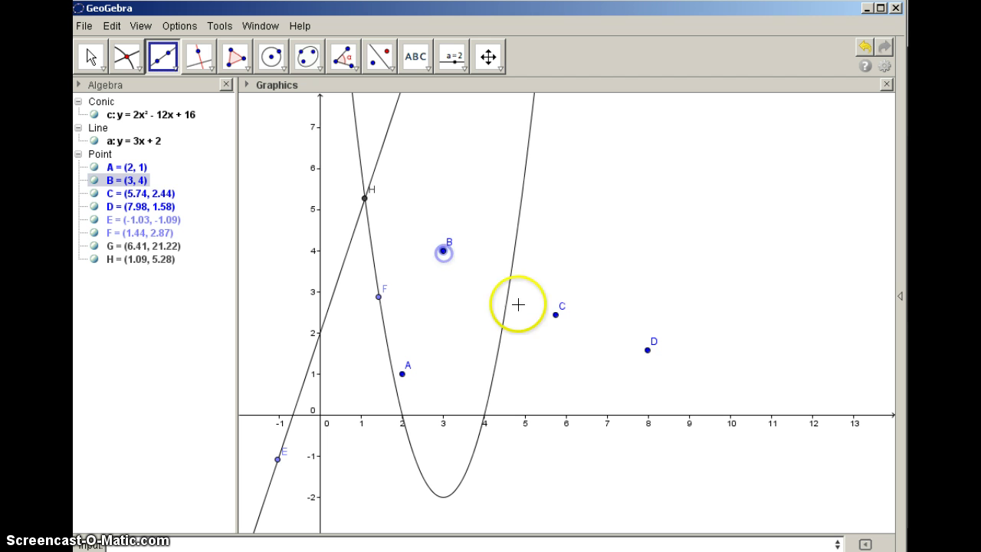
left_click(554, 315)
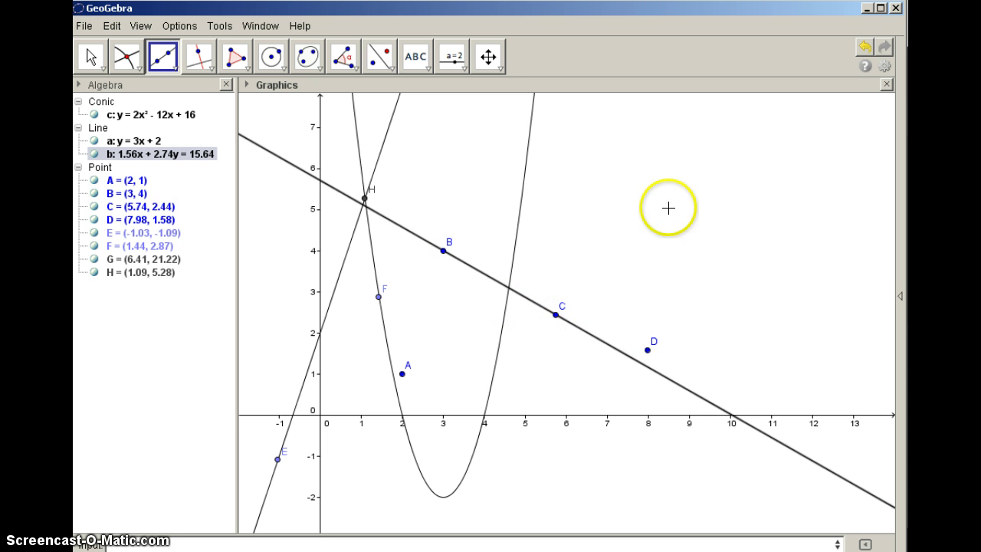
Draw a line through new points at about (9.22, 6.14) and (6.96, 3.82), and a segment between points A and D.
left_click(699, 163)
left_click(606, 257)
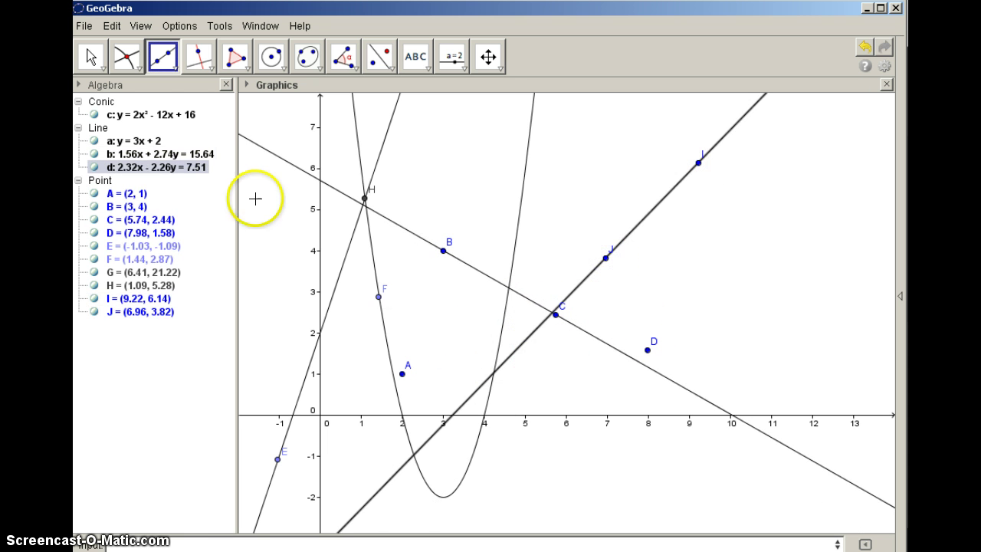
left_click(164, 58)
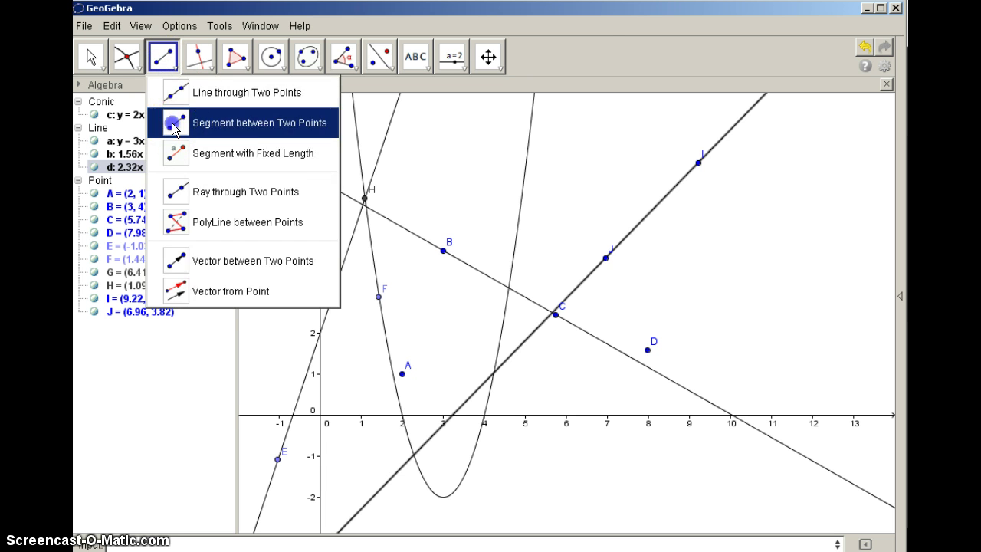
left_click(177, 139)
left_click(403, 374)
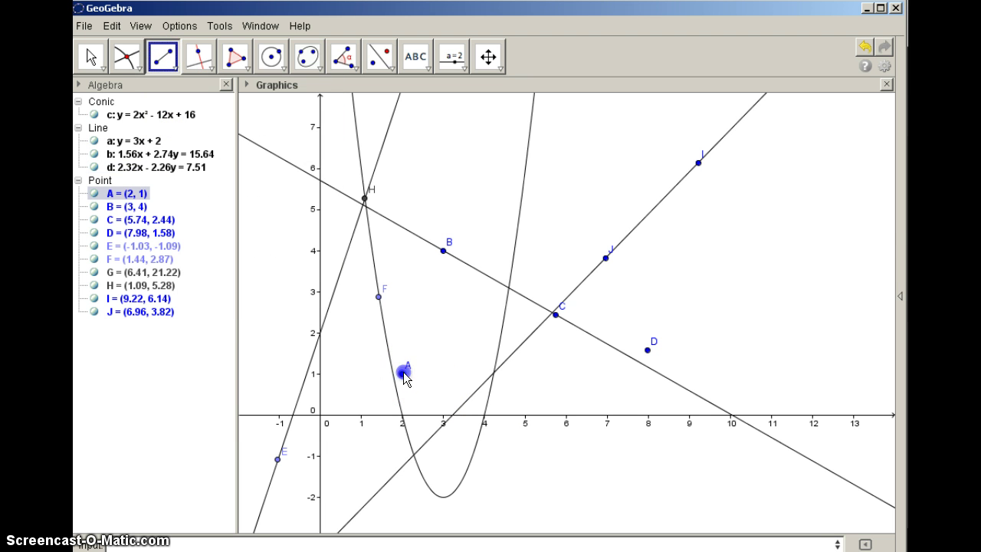
left_click(645, 351)
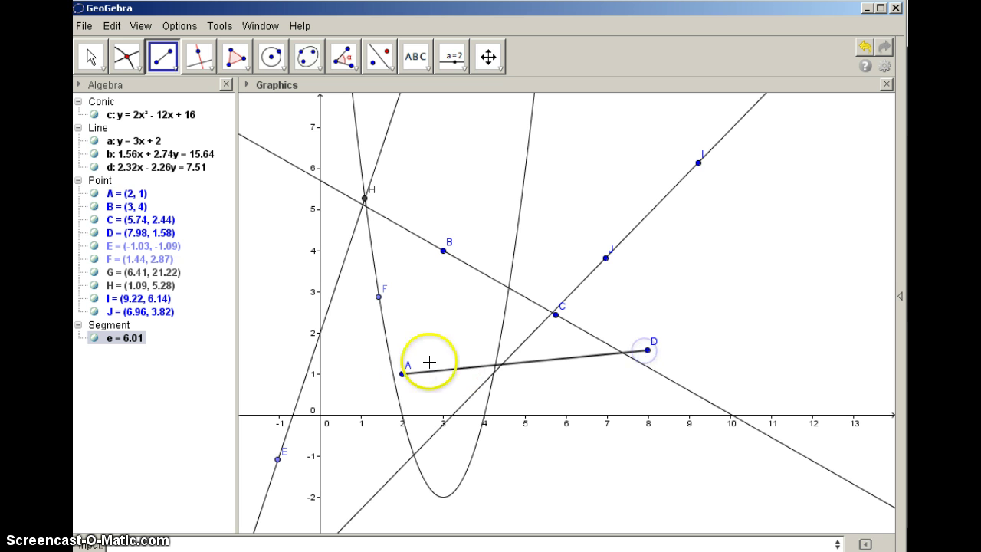
Switch the equations of lines b and d to the form y = mx + b.
right_click(142, 161)
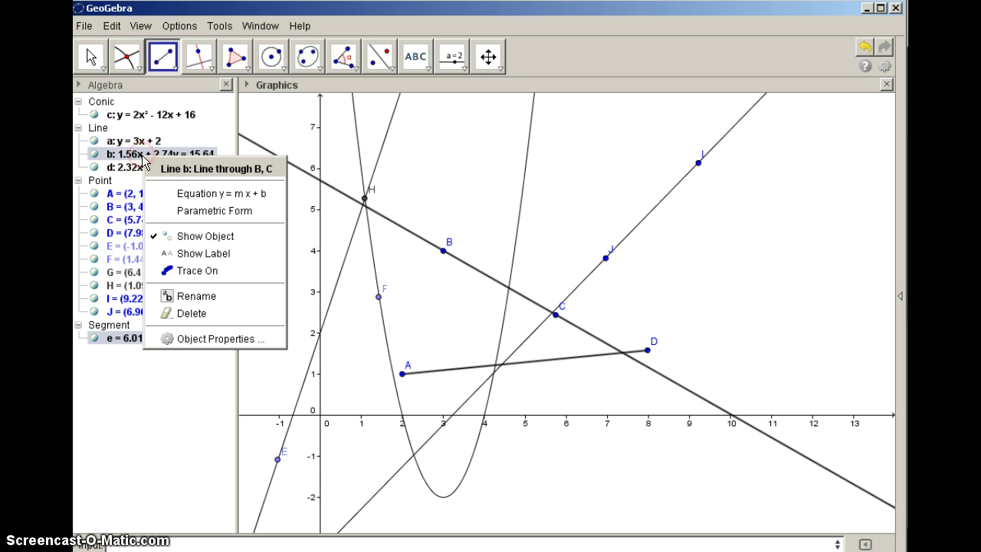
left_click(178, 194)
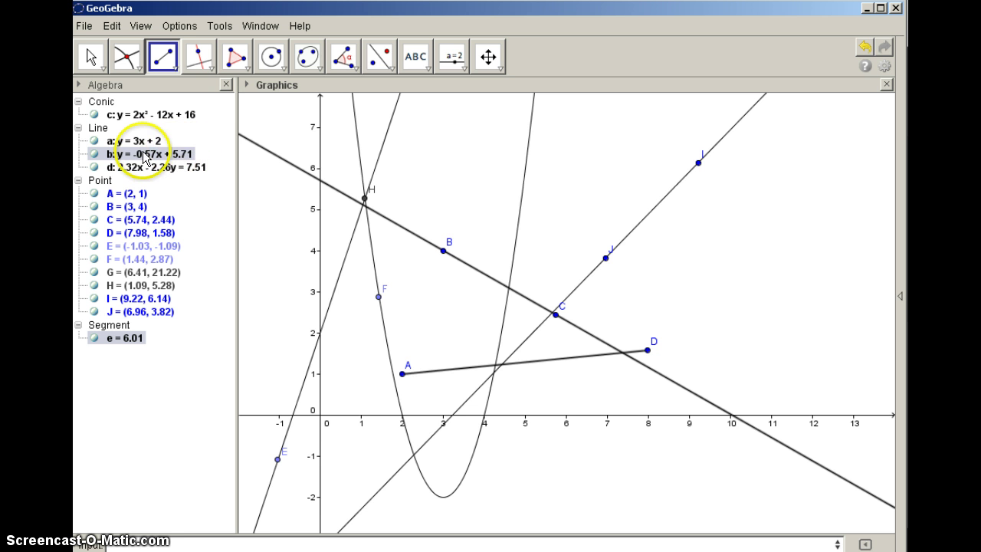
right_click(141, 170)
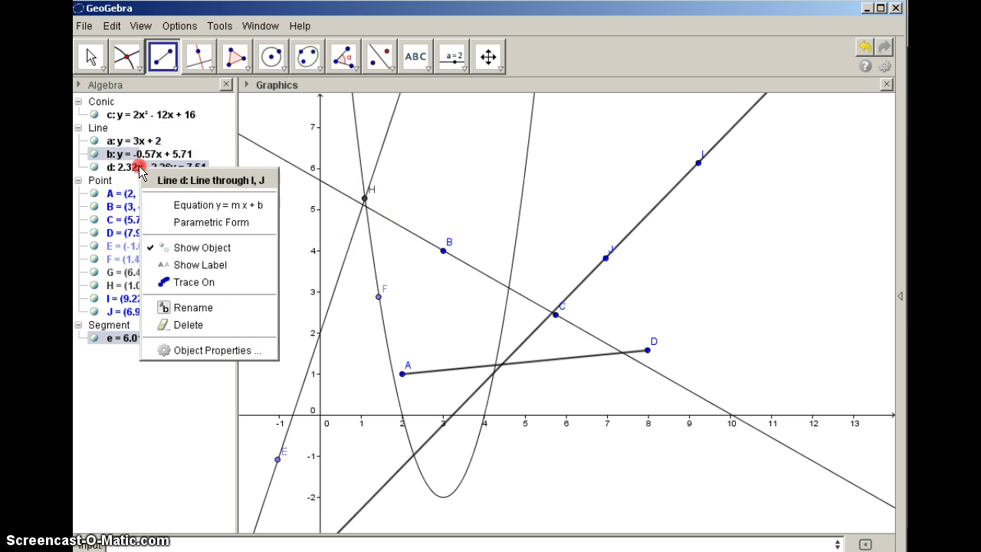
left_click(209, 205)
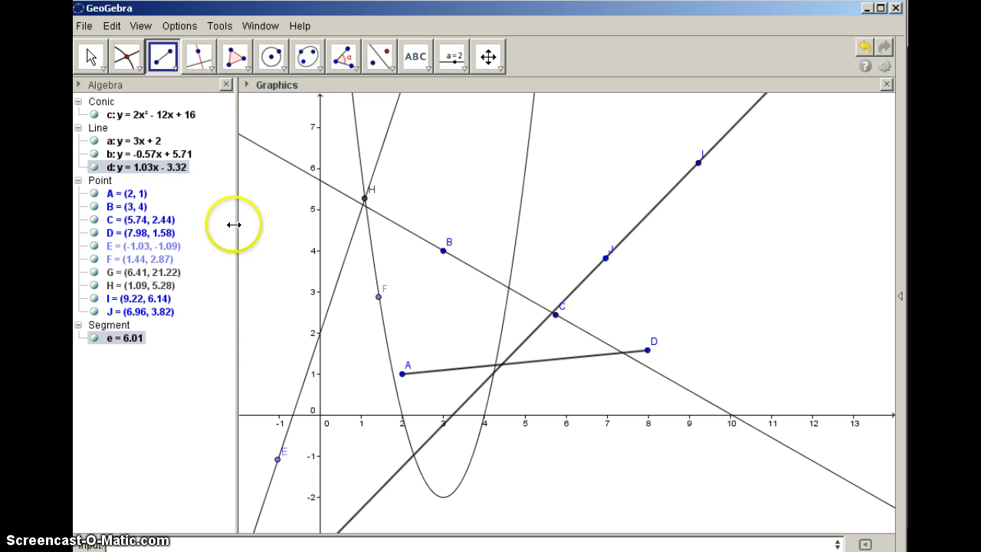
Draw a ray starting at about (8.86, 3.46) and passing through a new point at about (10.88, 4.38).
left_click(173, 67)
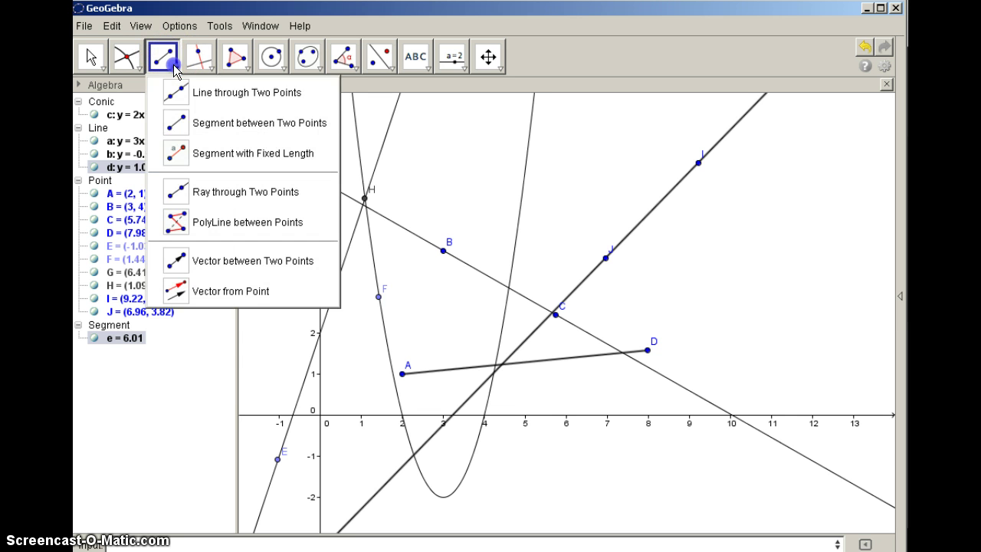
left_click(176, 192)
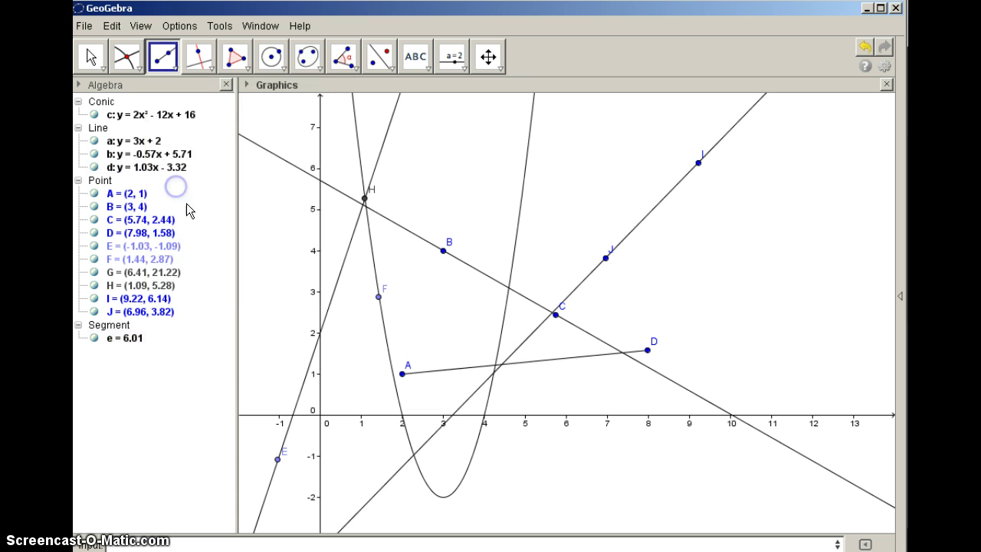
left_click(683, 272)
left_click(767, 237)
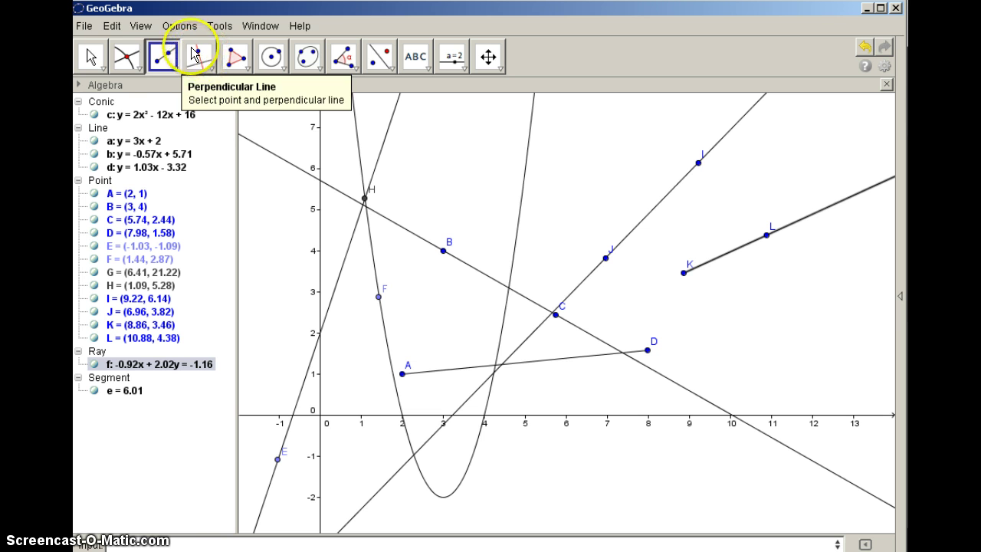
Reorient the ray by moving point L to about (7.3, 5.04) and point K to about (6.1, 5.32).
left_click(91, 56)
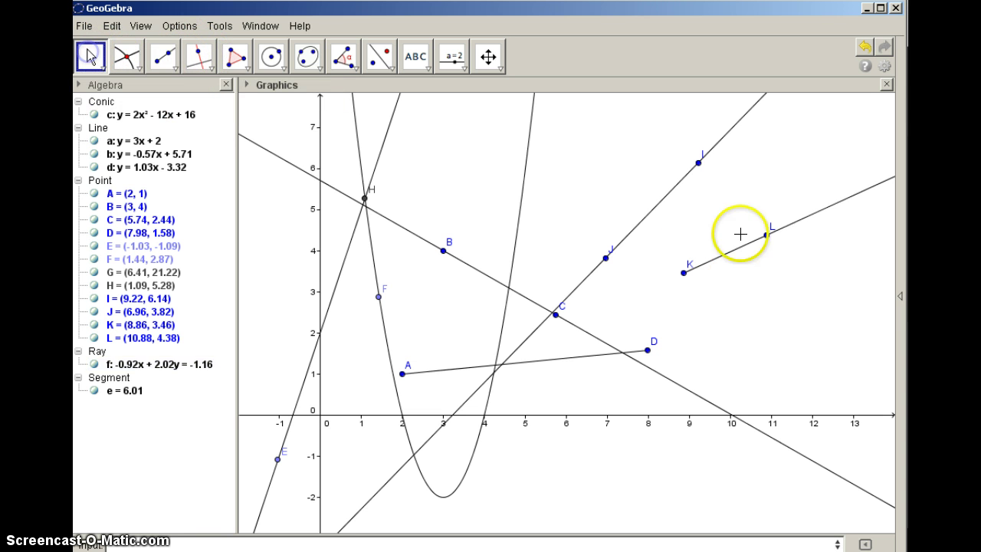
left_click_drag(769, 235, 620, 209)
left_click(683, 273)
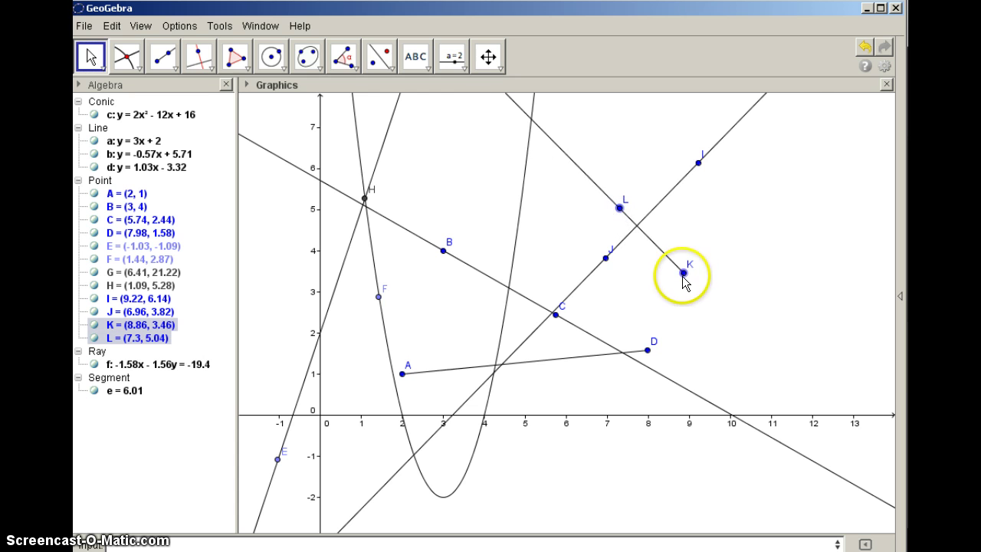
left_click_drag(683, 273, 571, 197)
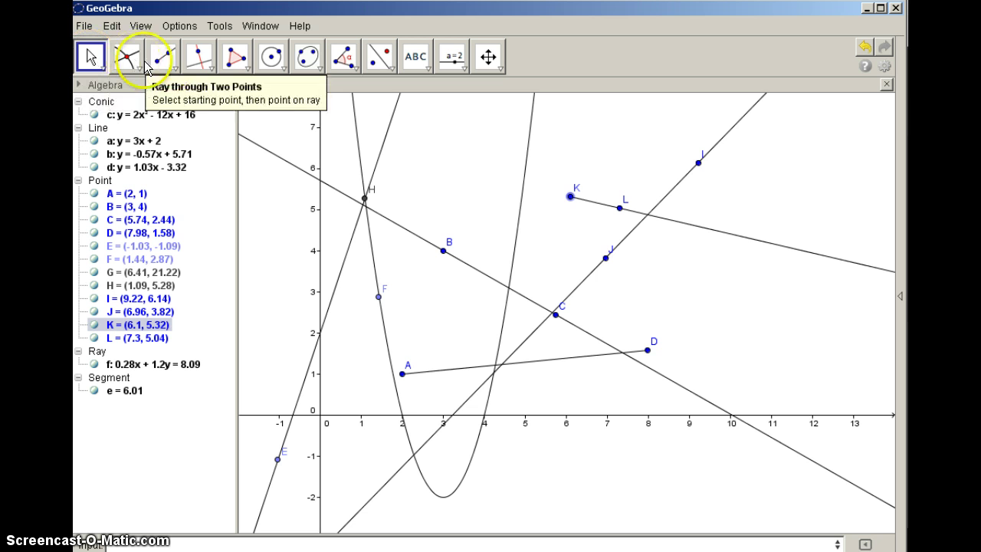
Construct a line perpendicular to segment AD through point B with Perpendicular Line.
left_click(176, 71)
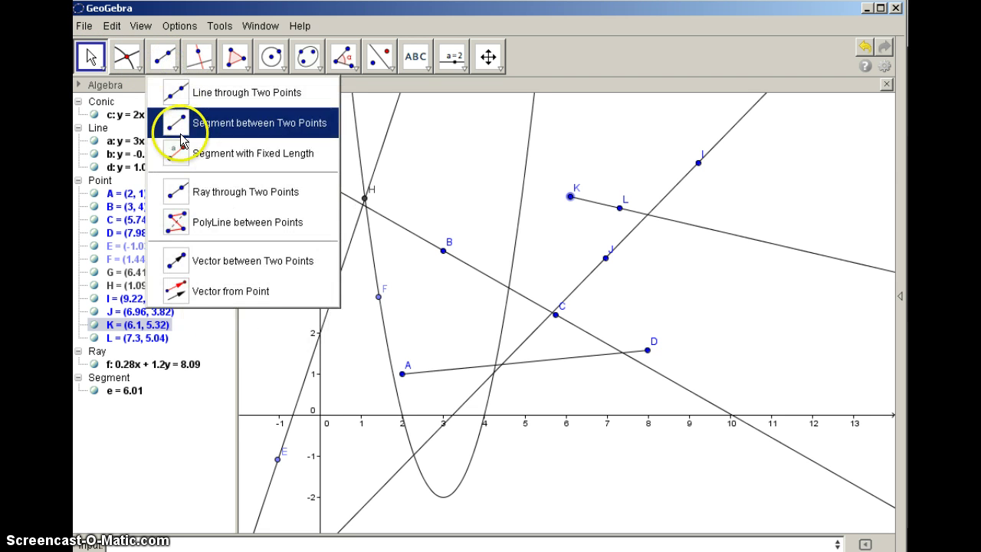
mouse_move(198, 44)
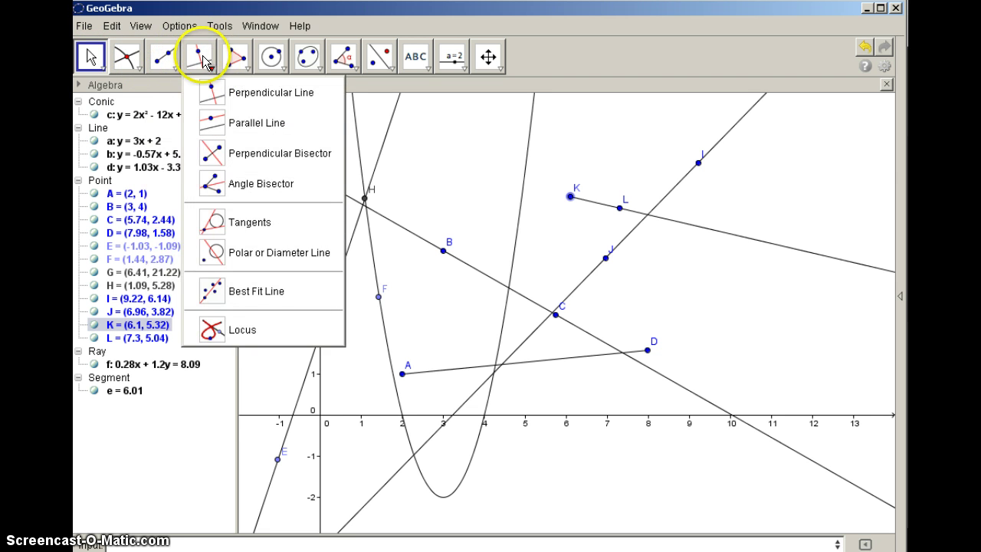
left_click(201, 53)
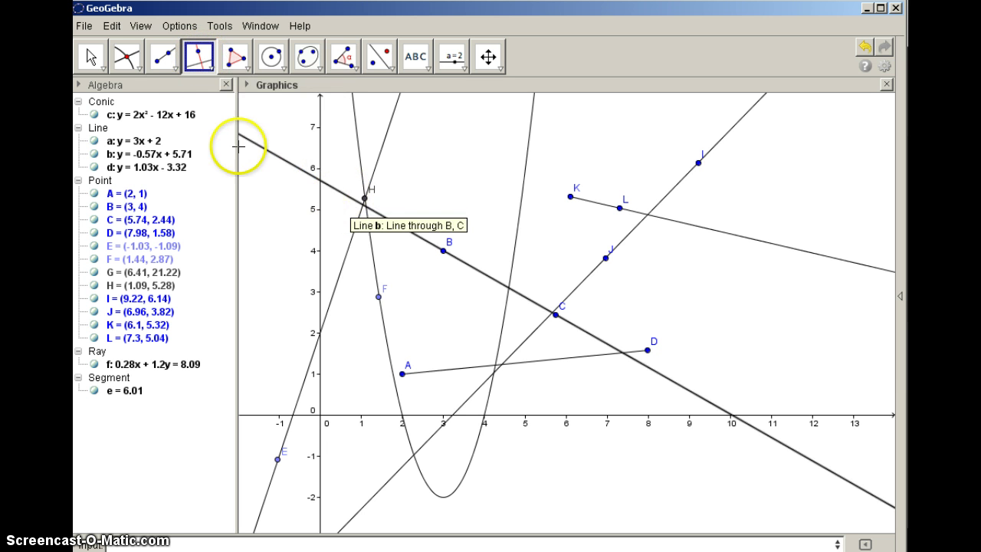
left_click(212, 69)
left_click(212, 101)
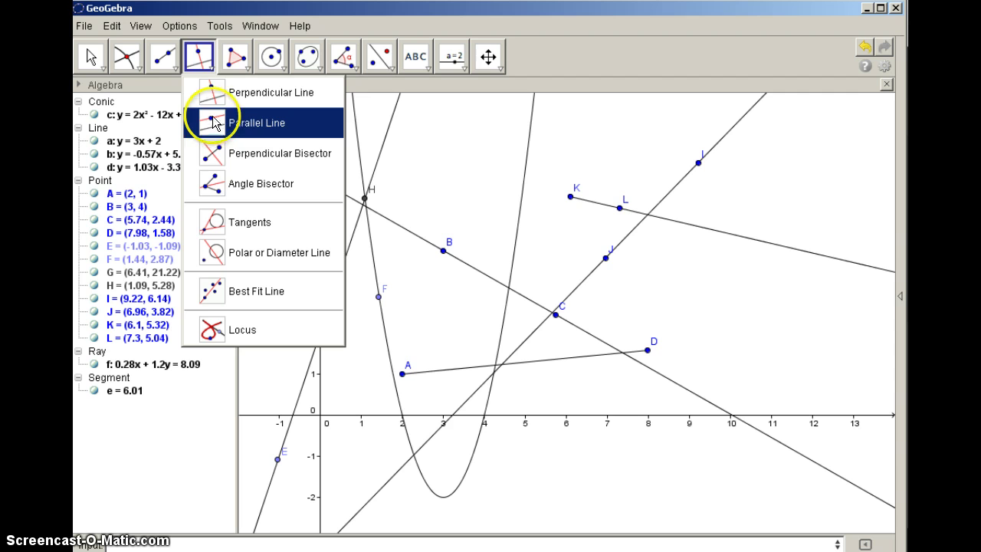
left_click(216, 95)
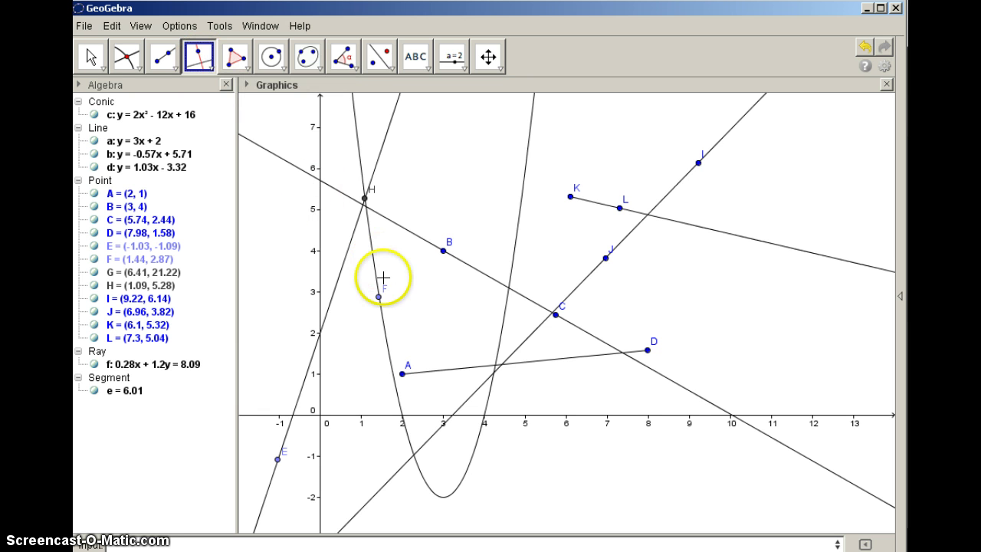
left_click(455, 368)
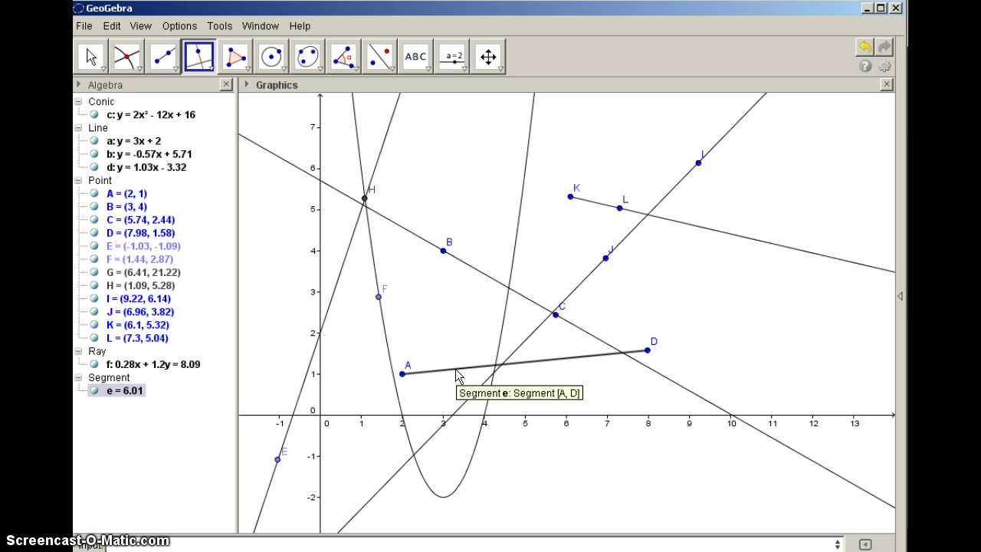
left_click(455, 370)
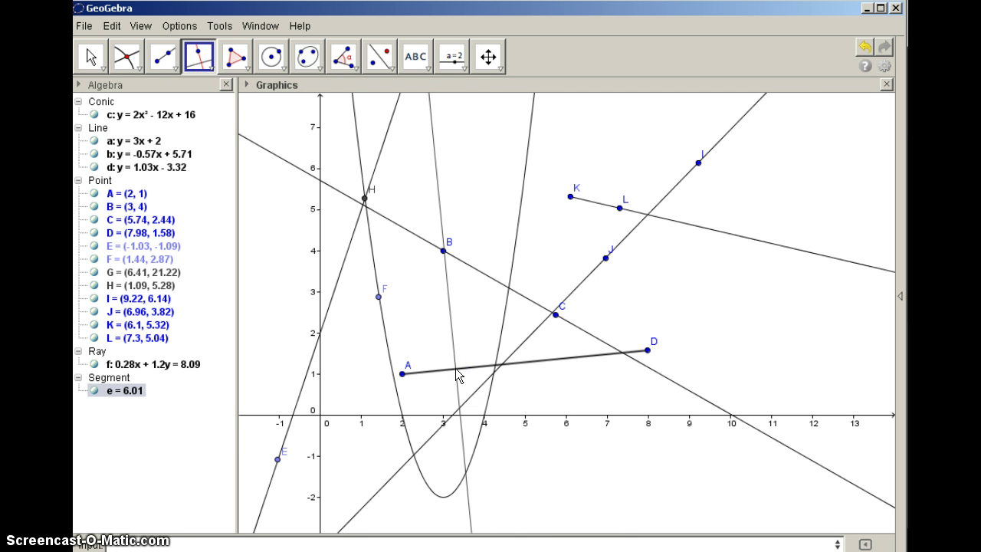
left_click_drag(456, 374, 448, 254)
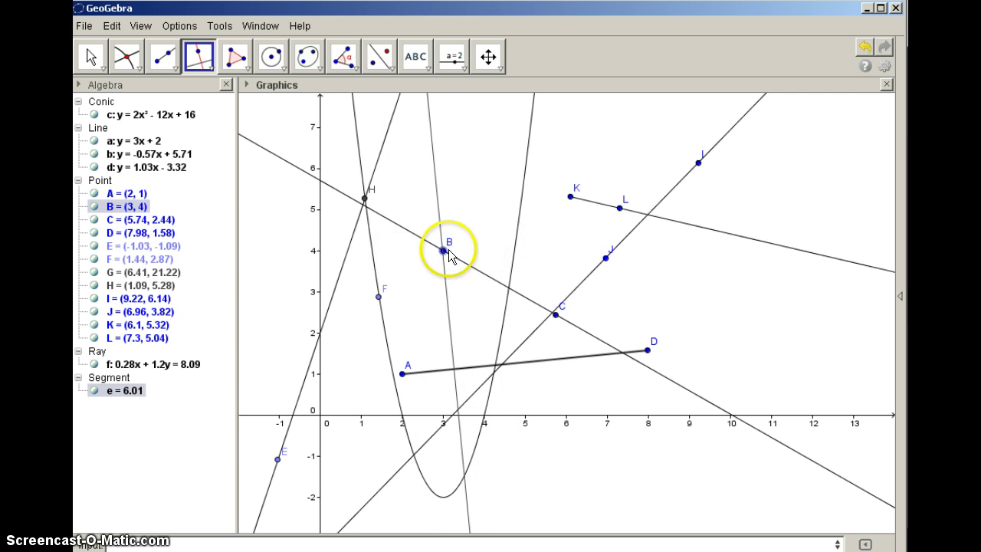
left_click(445, 255)
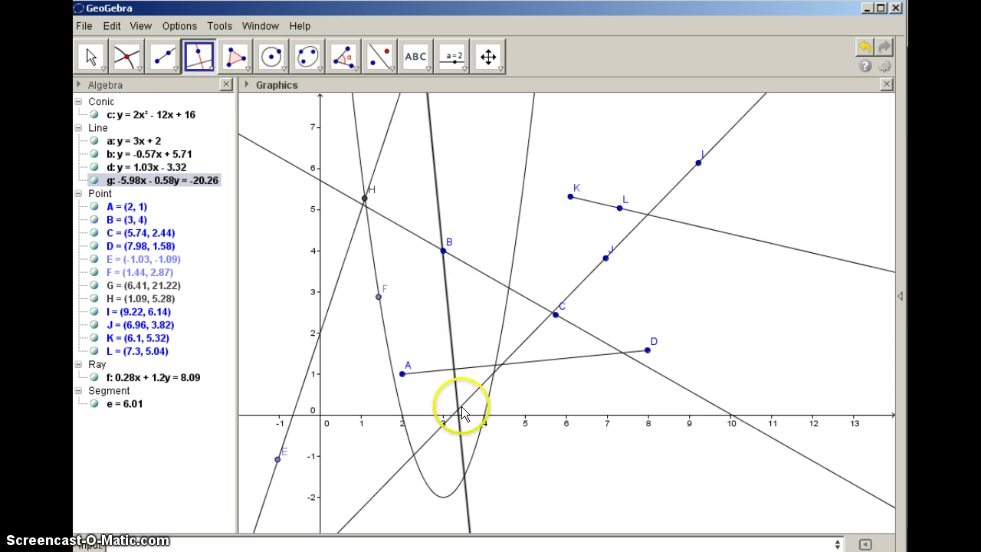
Construct two more perpendiculars to segment AD, one through point C and one through point J.
left_click(557, 357)
left_click(554, 314)
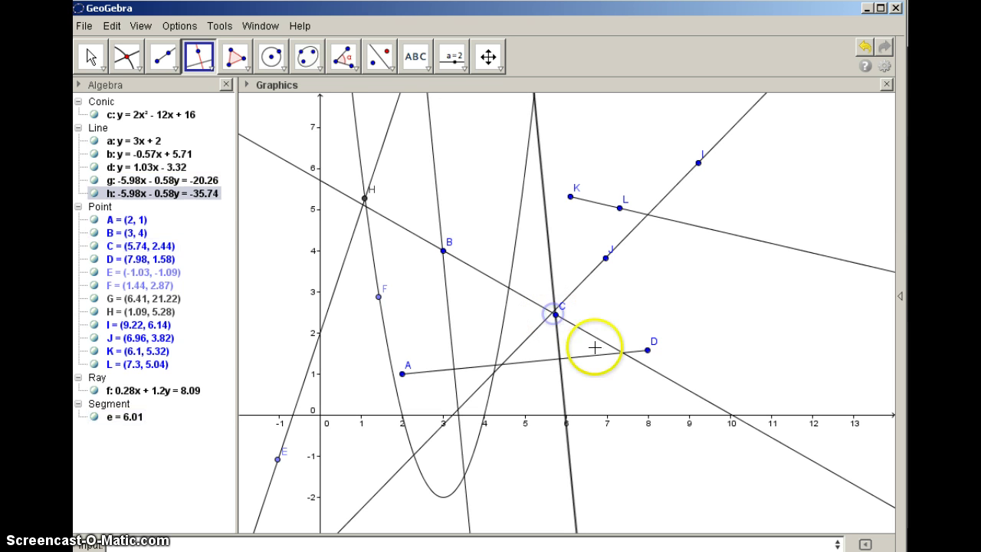
left_click(603, 355)
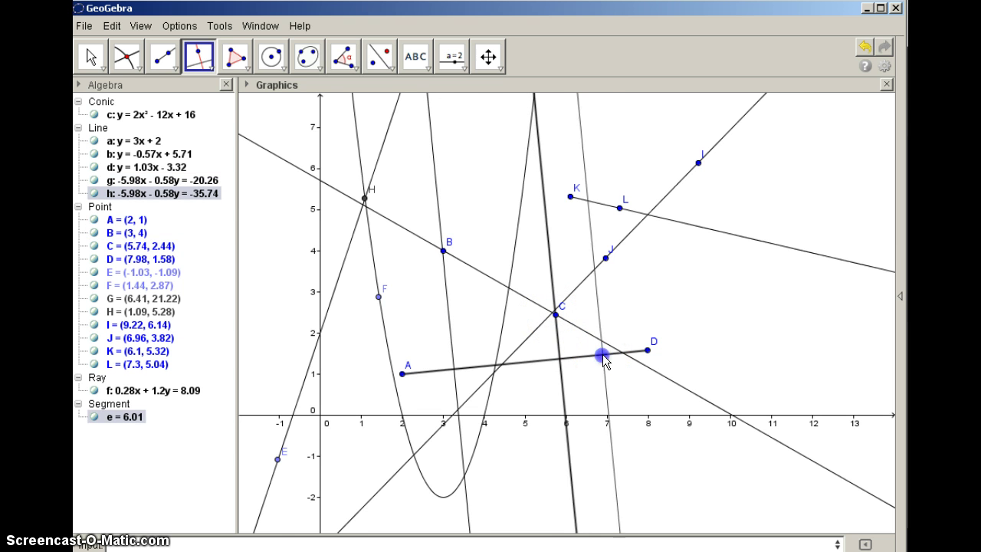
left_click(606, 259)
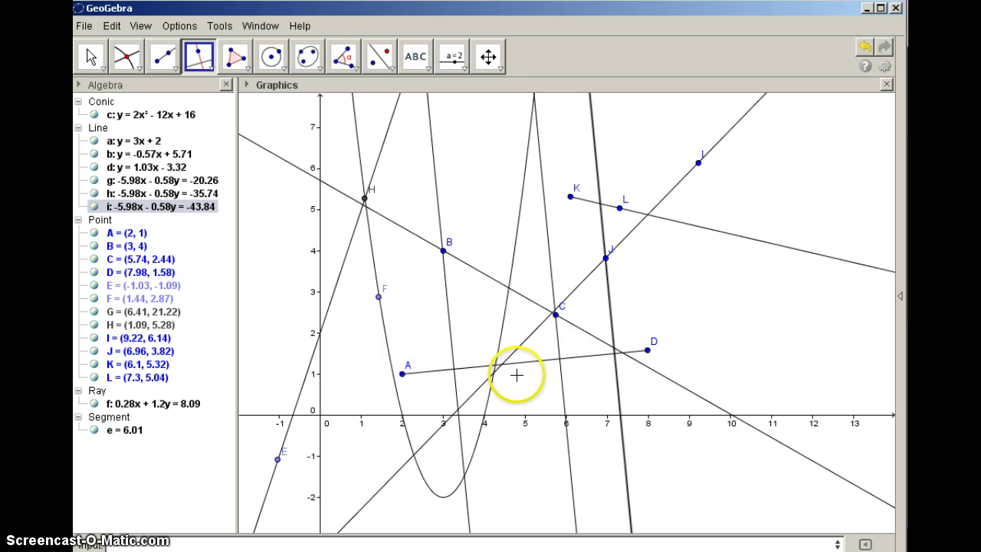
Construct perpendiculars to the line through B and C, one passing through point K and one through point L.
left_click(484, 274)
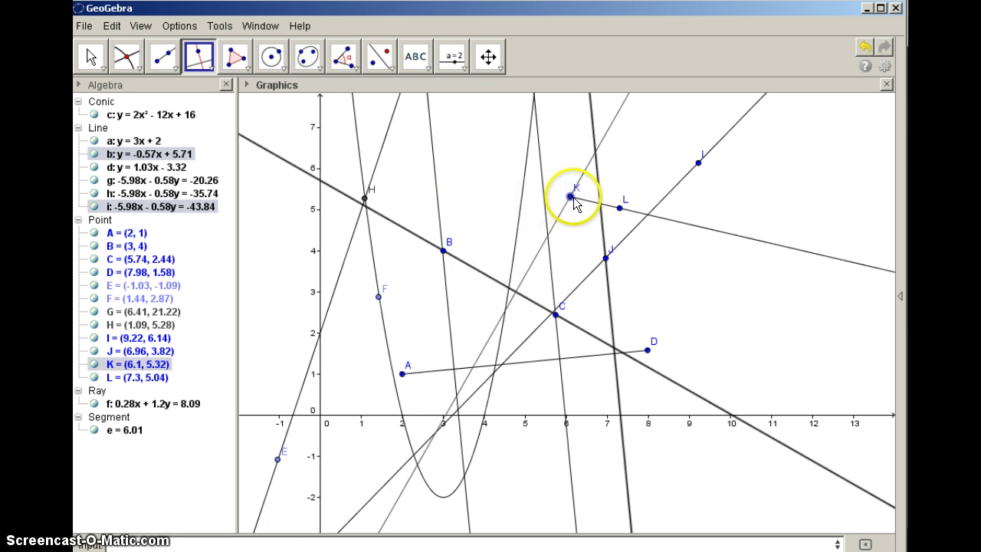
left_click(571, 196)
left_click(544, 309)
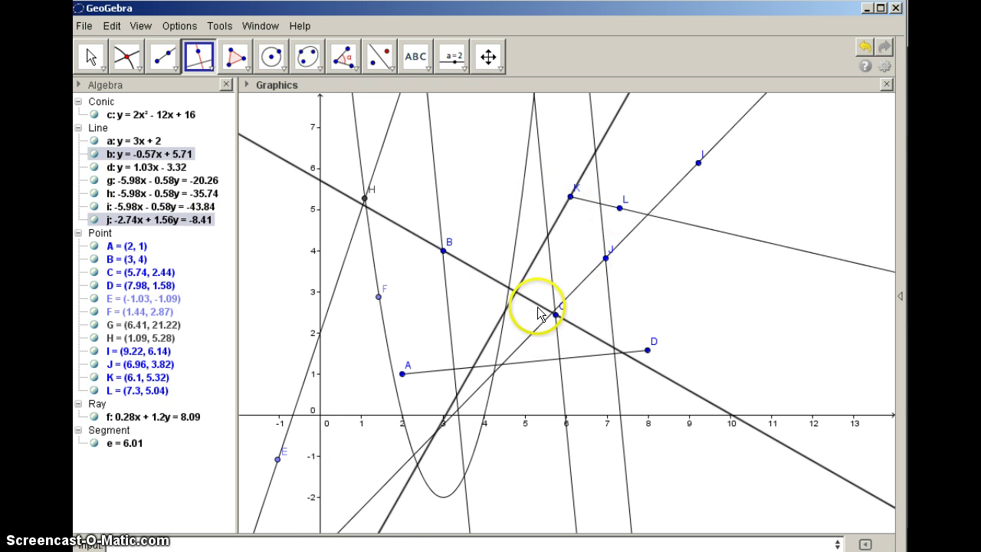
left_click(619, 207)
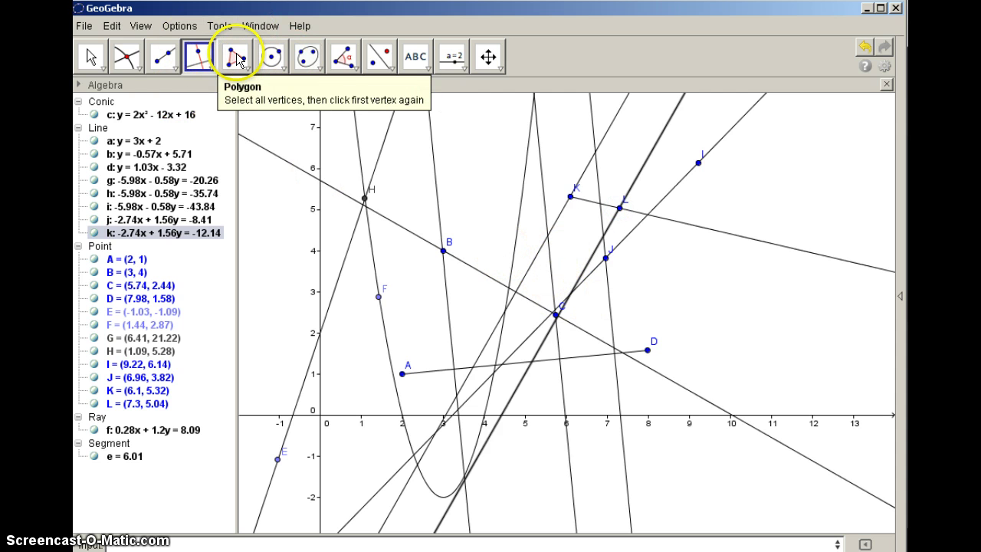
Construct a line parallel to segment AD through point B with Parallel Line.
left_click(197, 59)
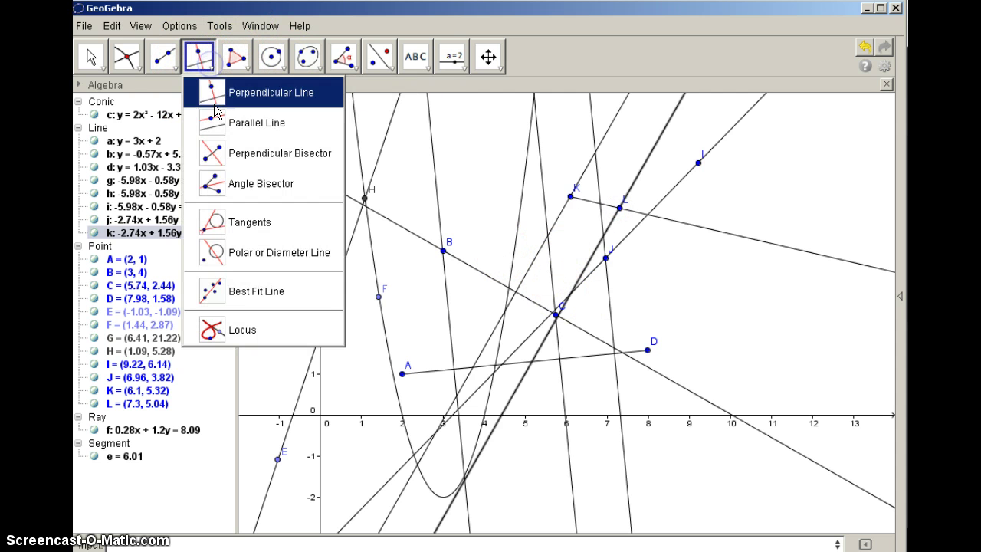
left_click(208, 127)
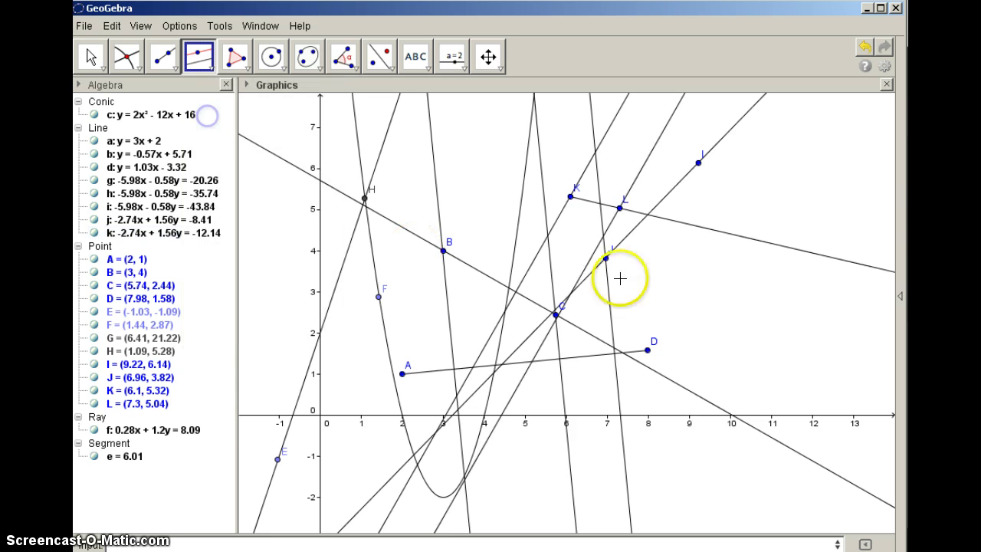
left_click(543, 361)
left_click(443, 251)
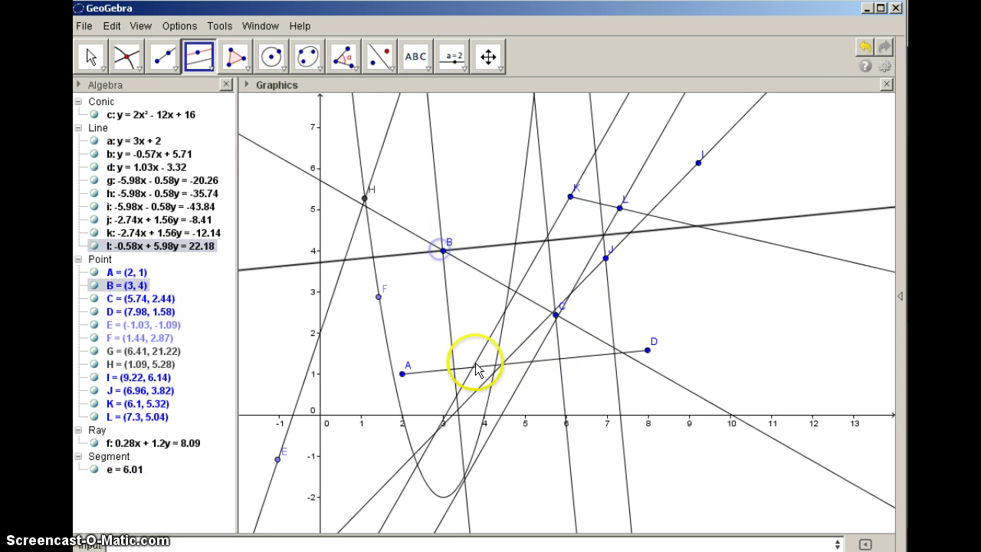
Draw a triangle with Polygon using vertices at about (9.62, 3.44), (11.44, 3.1) and (9, 1), and check its listed sides and area.
left_click(203, 60)
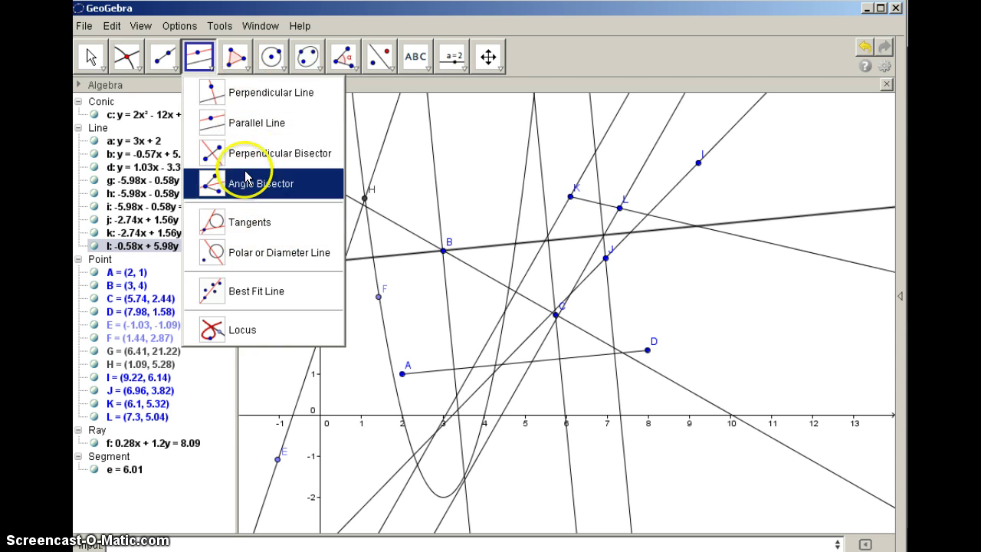
left_click(246, 67)
left_click(247, 69)
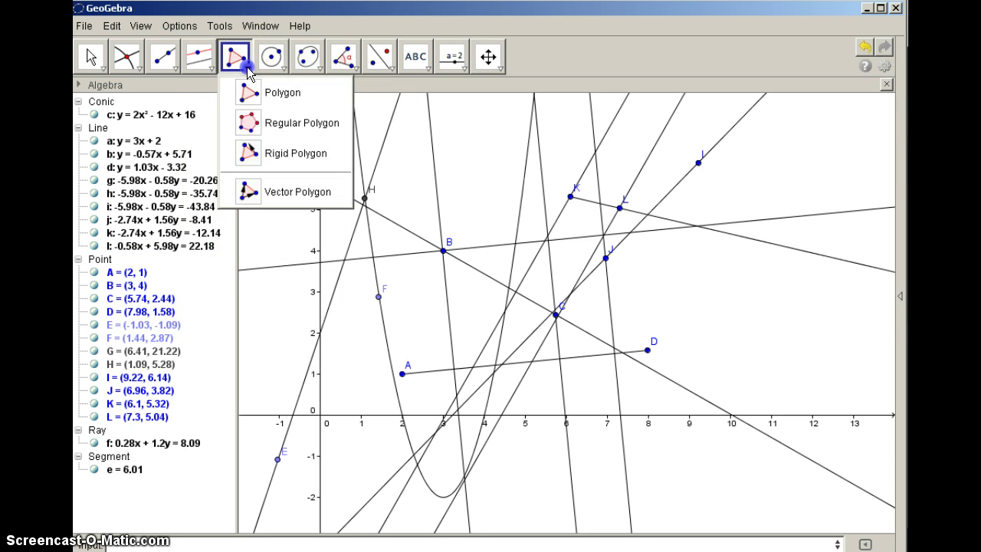
left_click(261, 94)
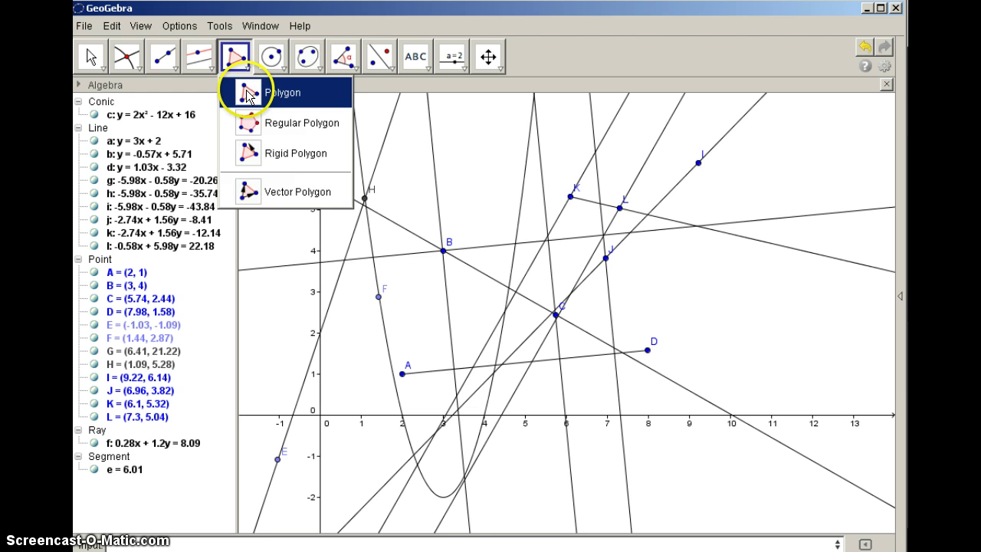
left_click(715, 274)
left_click(789, 287)
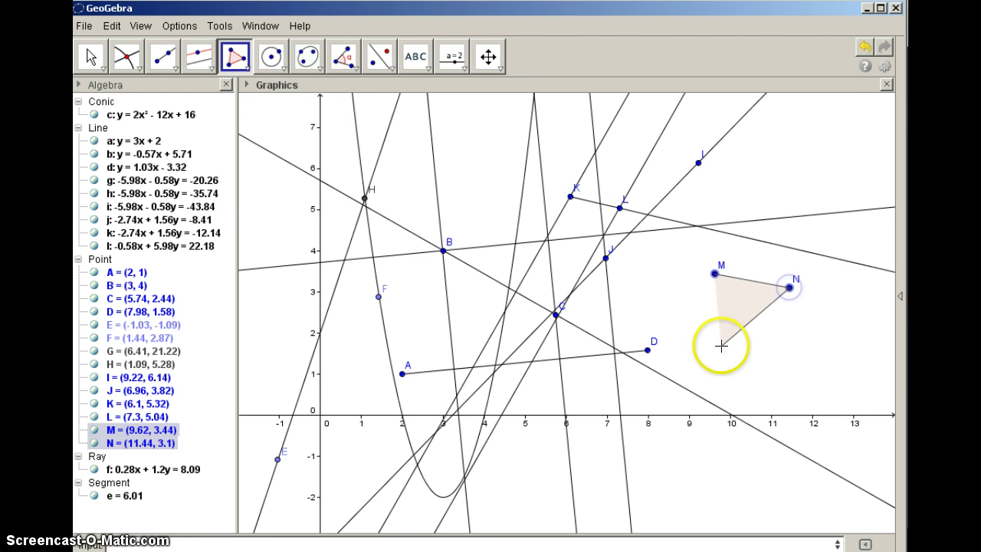
left_click_drag(721, 345, 689, 374)
left_click(716, 273)
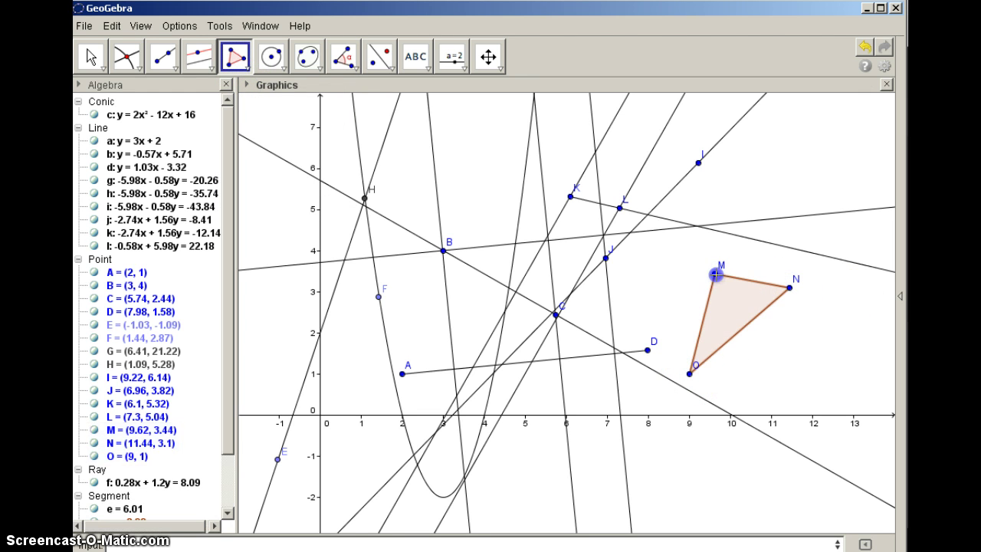
left_click(234, 58)
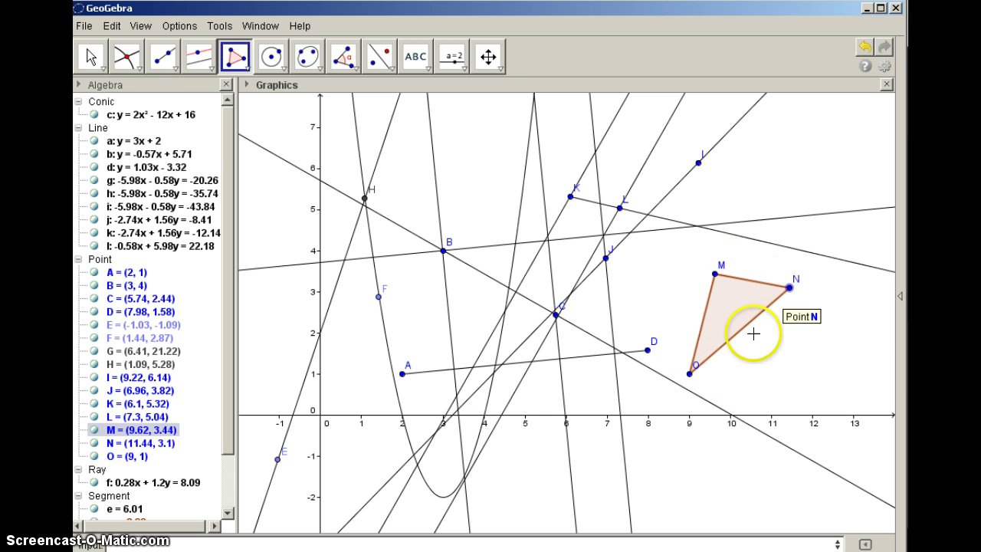
scroll(184, 421, "down", 3)
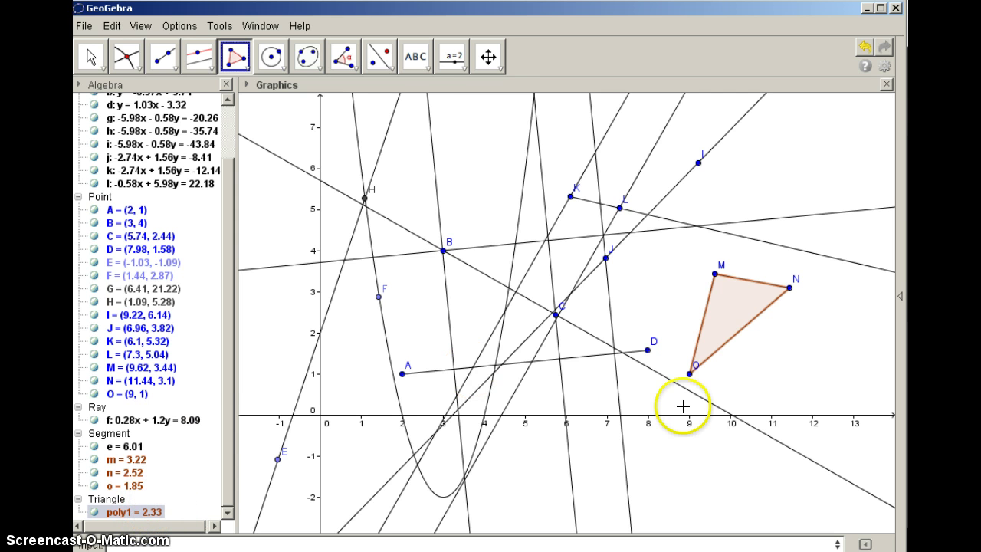
Construct a regular polygon with 6 vertices on a base side from about (2.58, 4.8) to (3.36, 5.02).
left_click(247, 70)
left_click(247, 121)
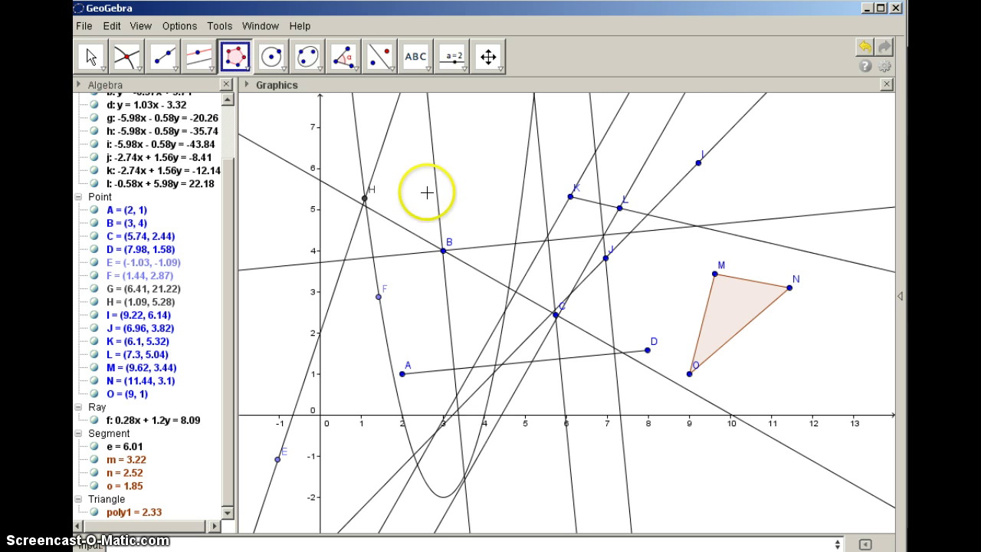
left_click(424, 218)
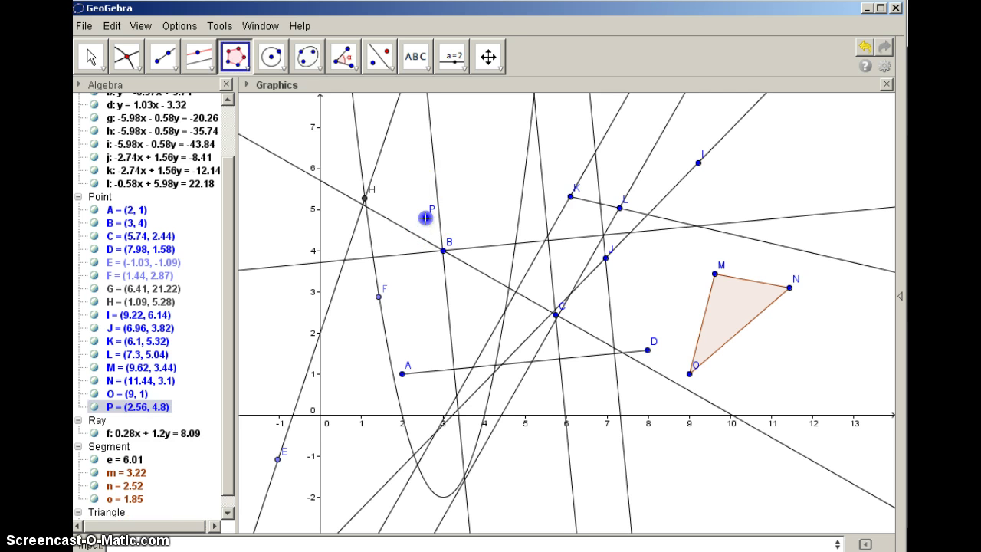
left_click(457, 211)
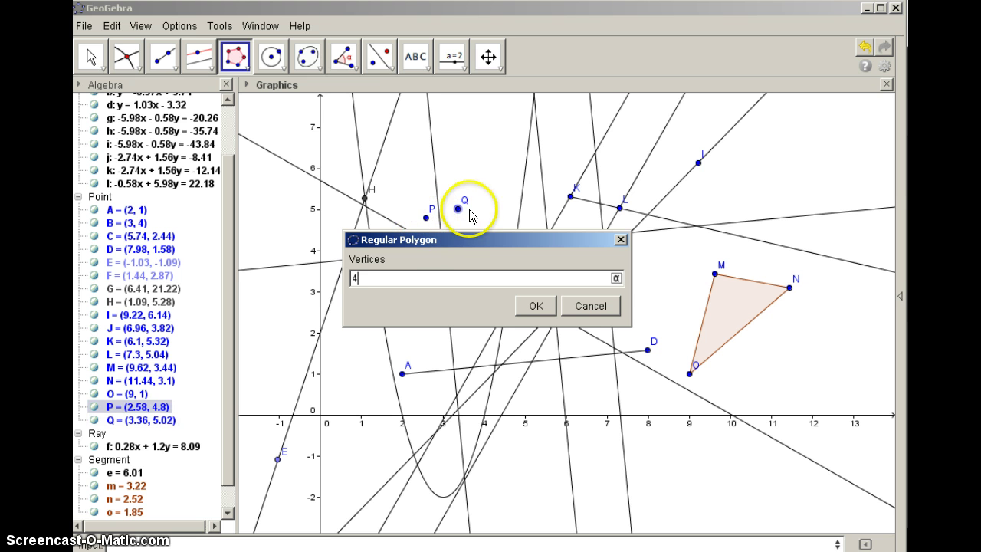
left_click(385, 279)
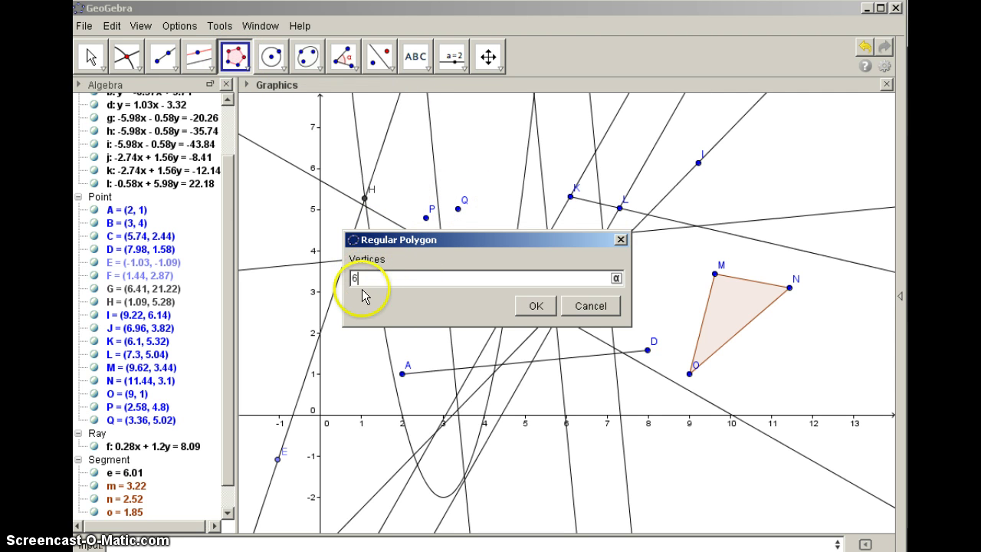
left_click(539, 308)
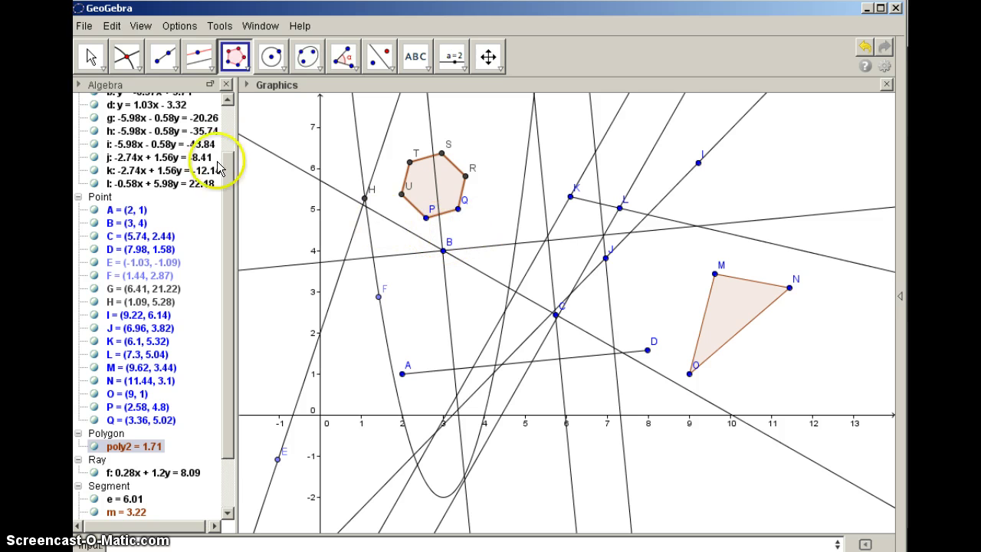
Resize and reposition the hexagon by moving point P to about (4.24, 3.74) and point Q to about (3.66, 2.6).
left_click(90, 56)
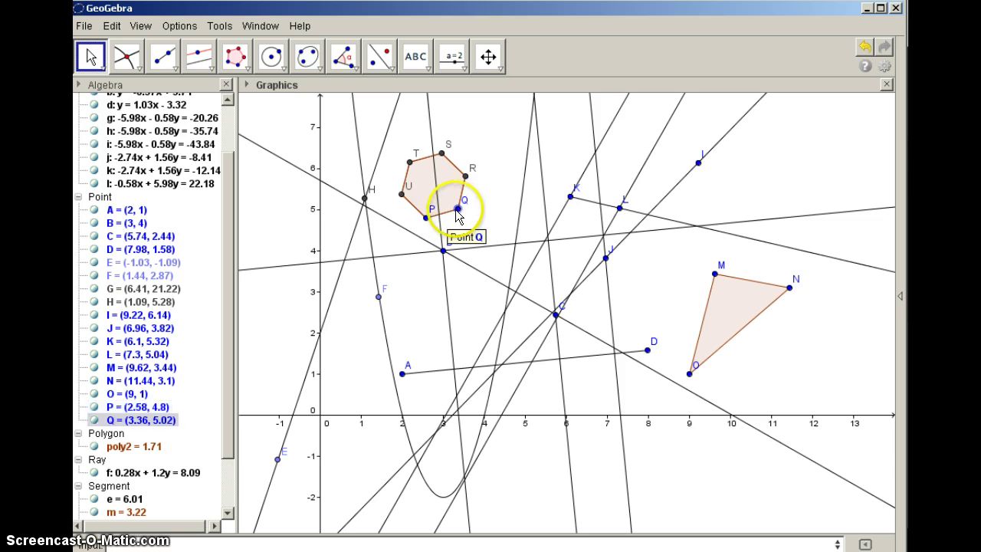
left_click_drag(457, 209, 453, 299)
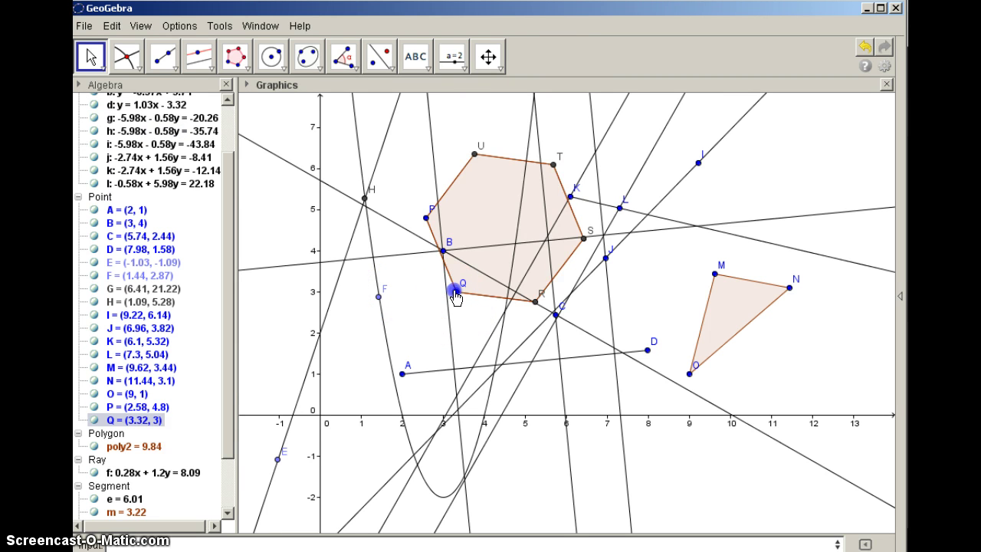
left_click_drag(458, 292, 495, 256)
left_click(427, 220)
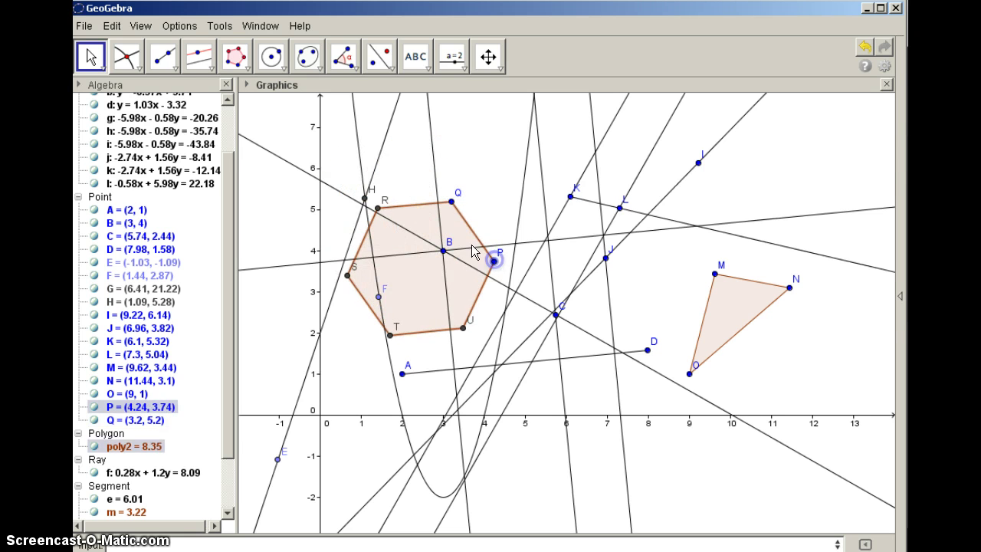
left_click_drag(452, 199, 470, 308)
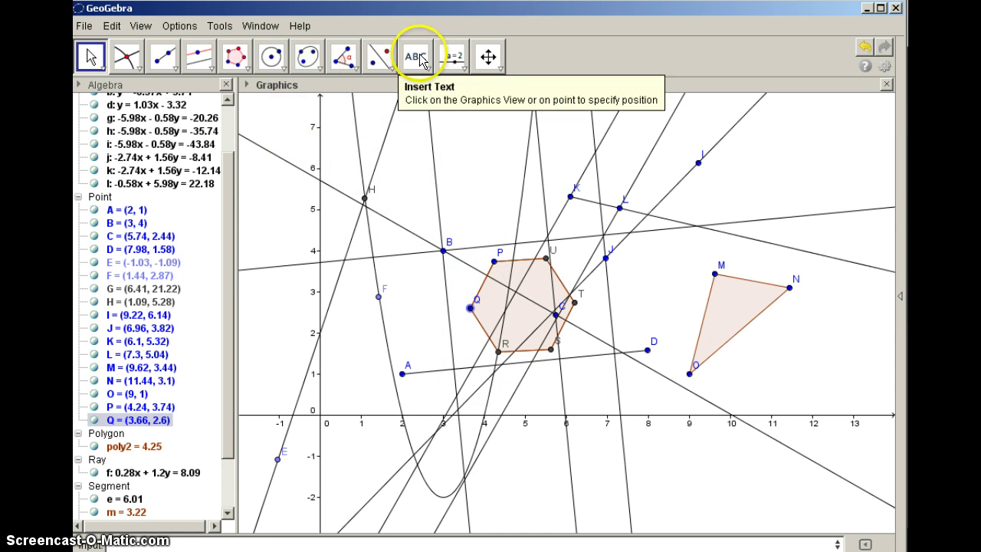
Make a rigid copy of triangle MNO with Rigid Polygon and show the copy's hidden third vertex.
left_click(245, 73)
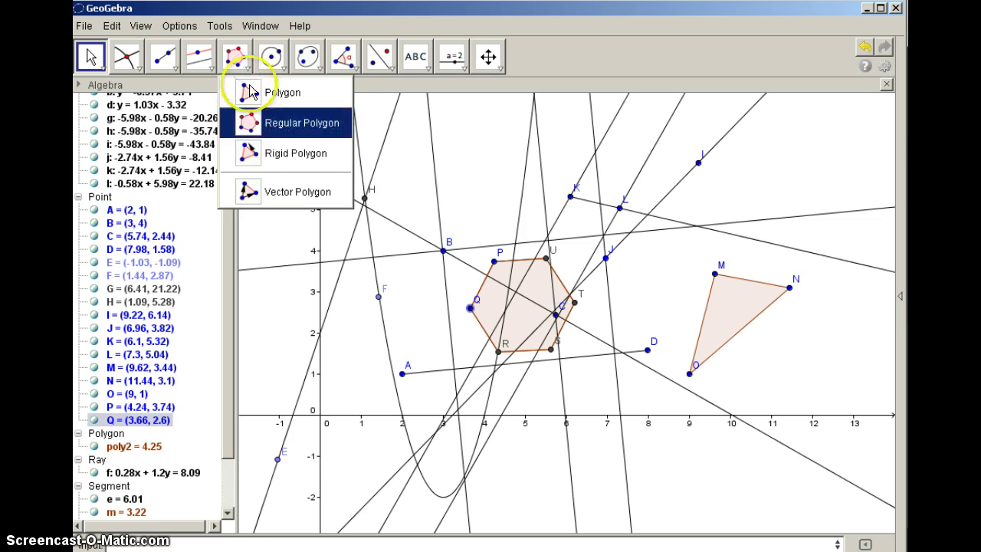
left_click(284, 153)
left_click(619, 208)
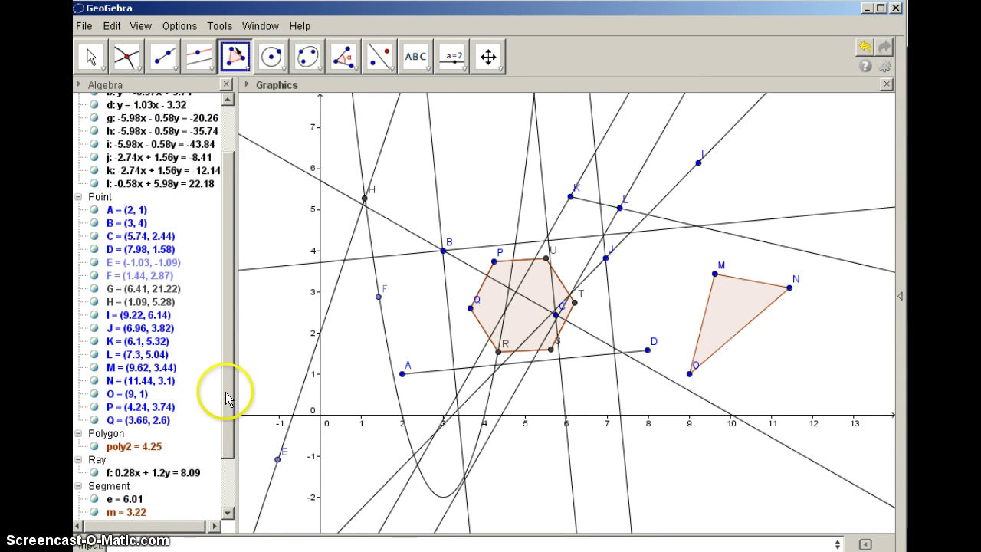
left_click_drag(228, 414, 214, 491)
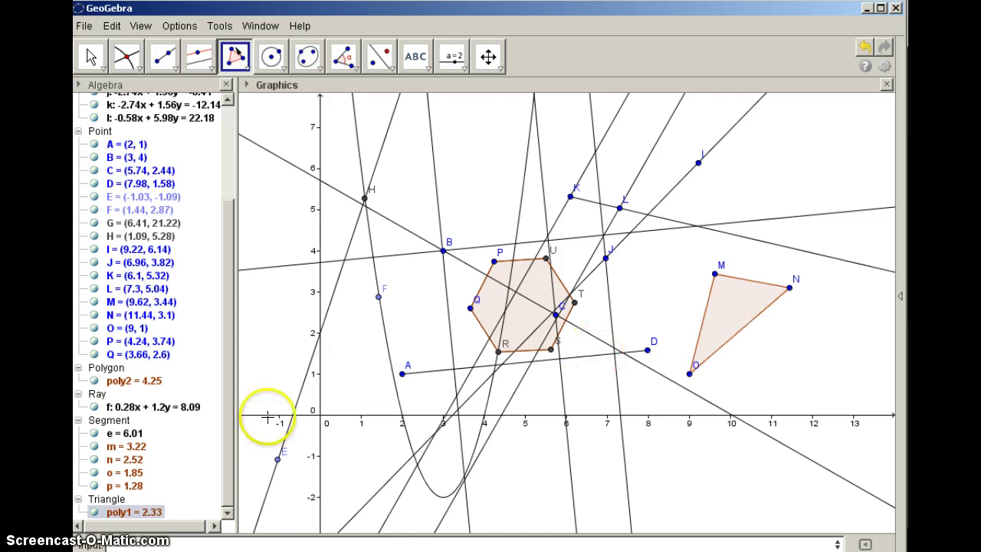
left_click(142, 513)
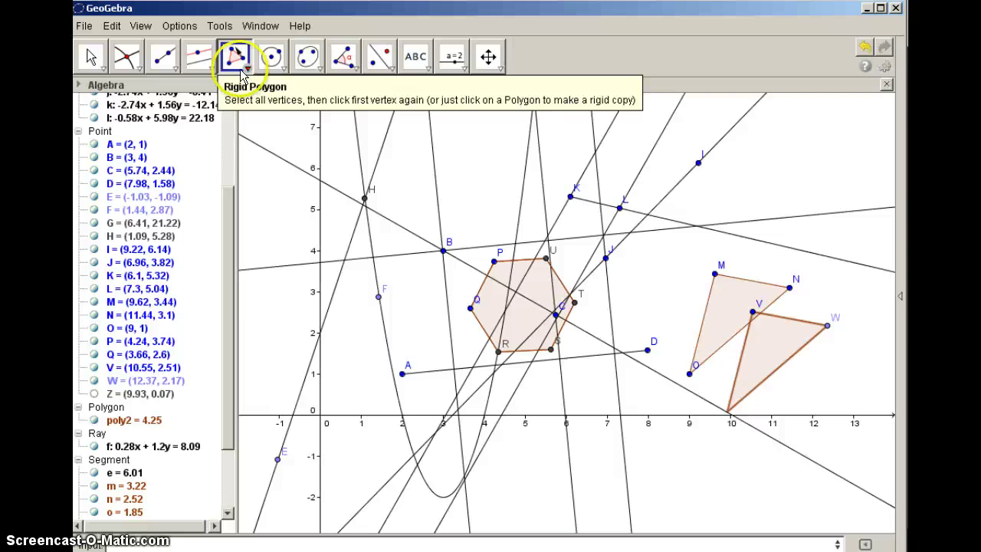
mouse_move(95, 399)
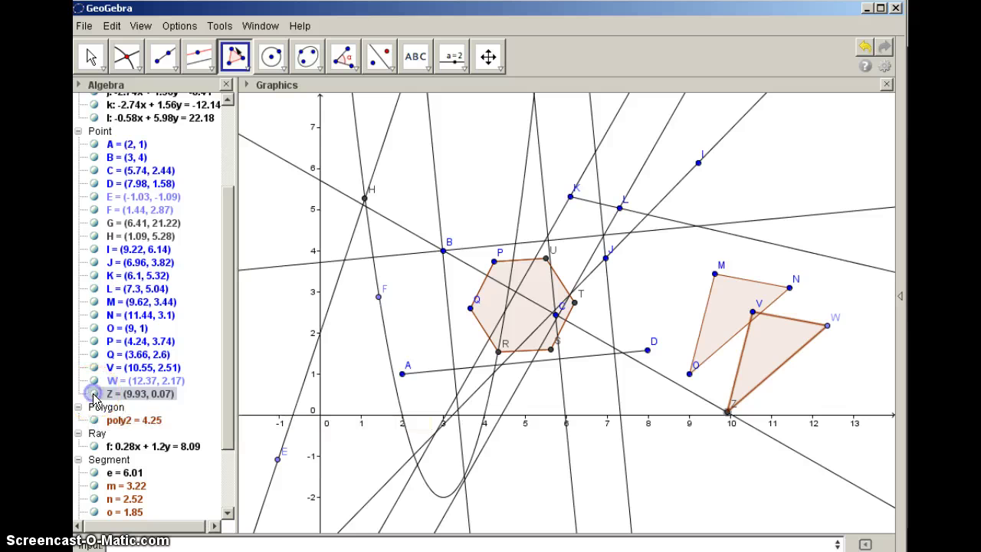
left_click(94, 395)
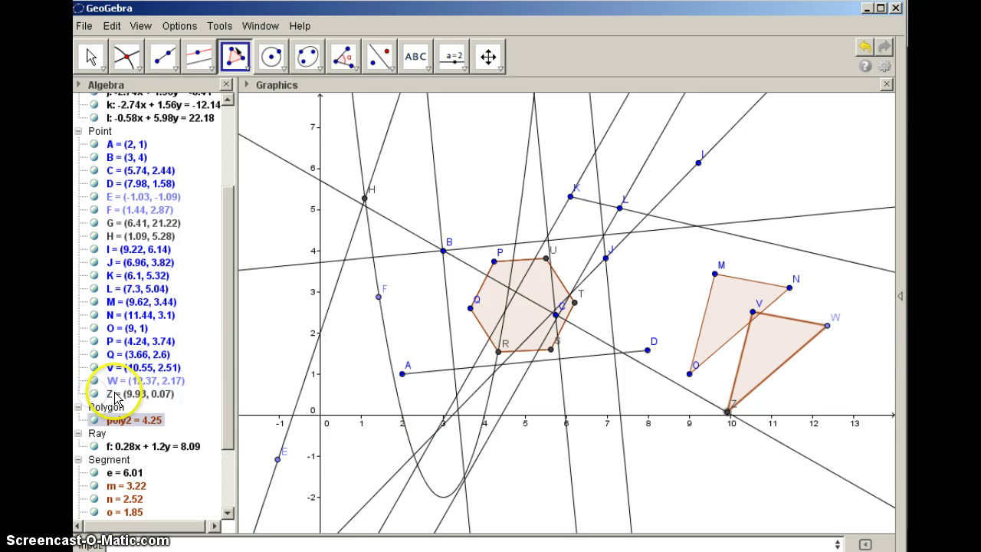
left_click(282, 67)
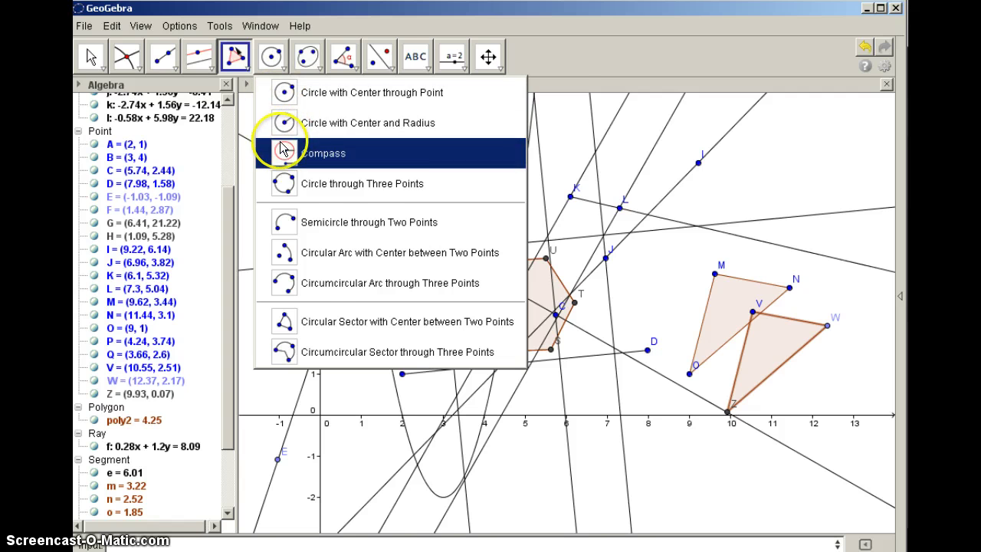
mouse_move(349, 67)
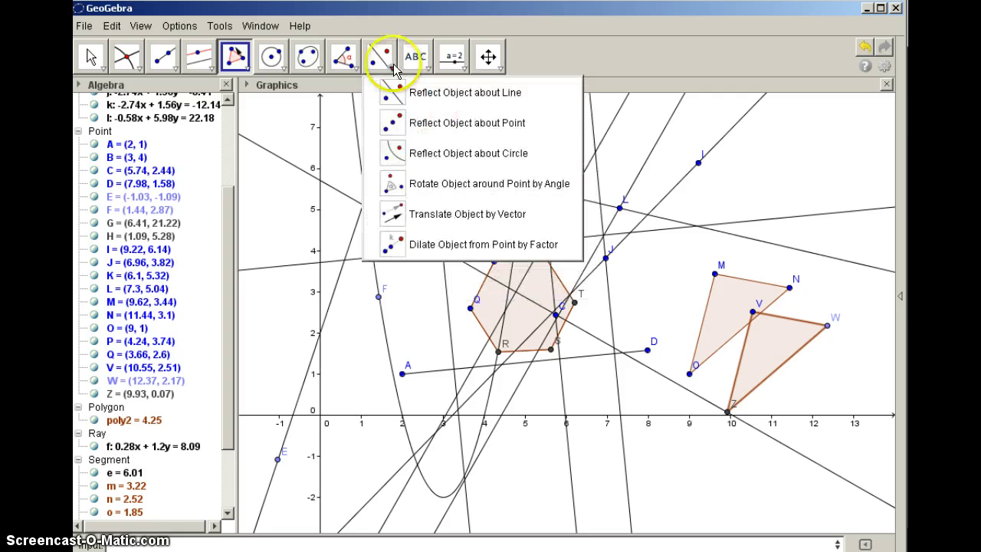
mouse_move(203, 62)
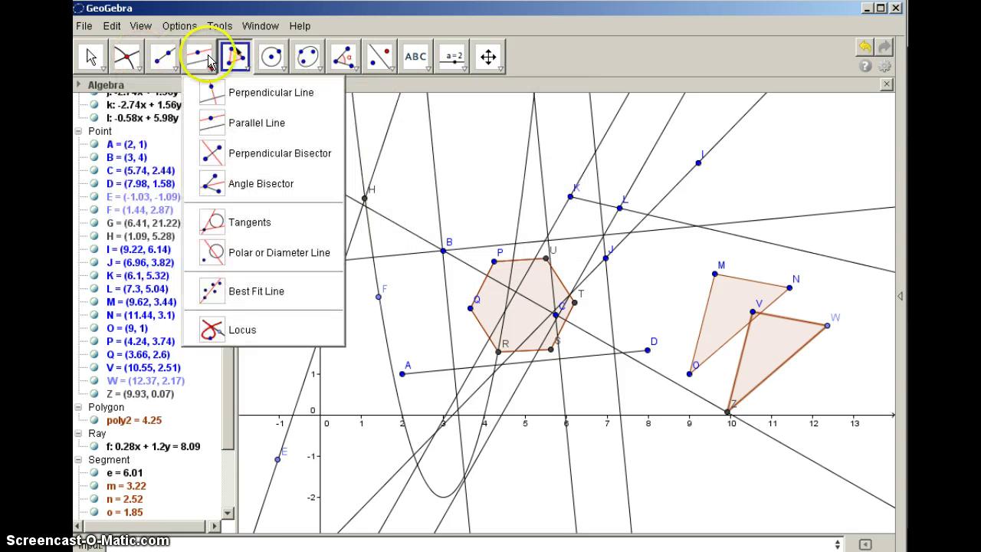
mouse_move(159, 65)
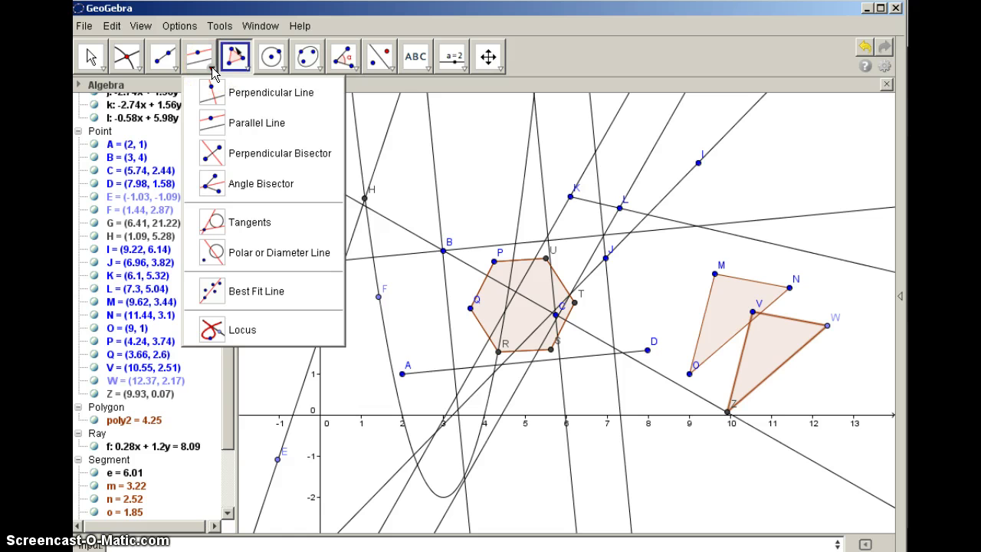
left_click_drag(212, 73, 214, 158)
Construct the midpoint of segment AD with Midpoint or Center.
left_click_drag(126, 54, 149, 230)
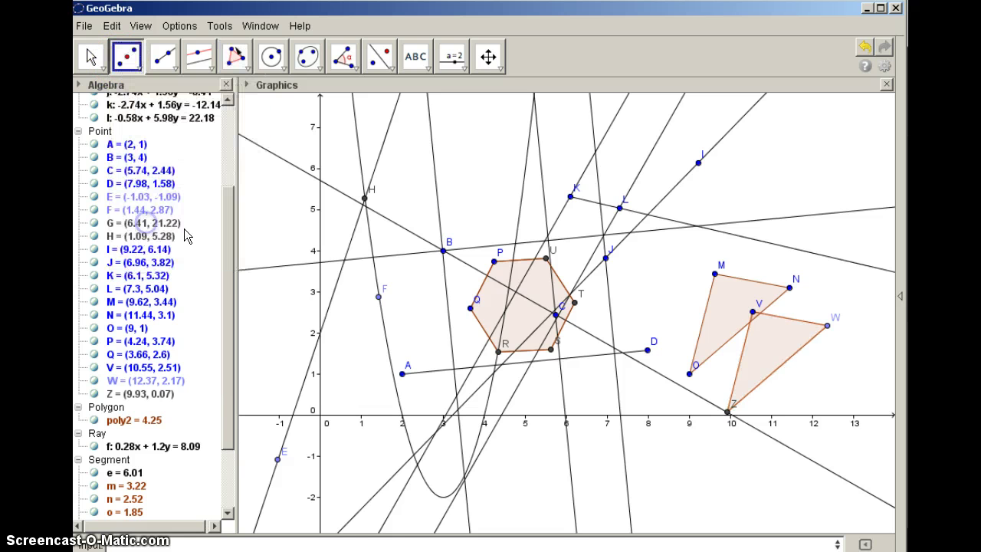
left_click(538, 361)
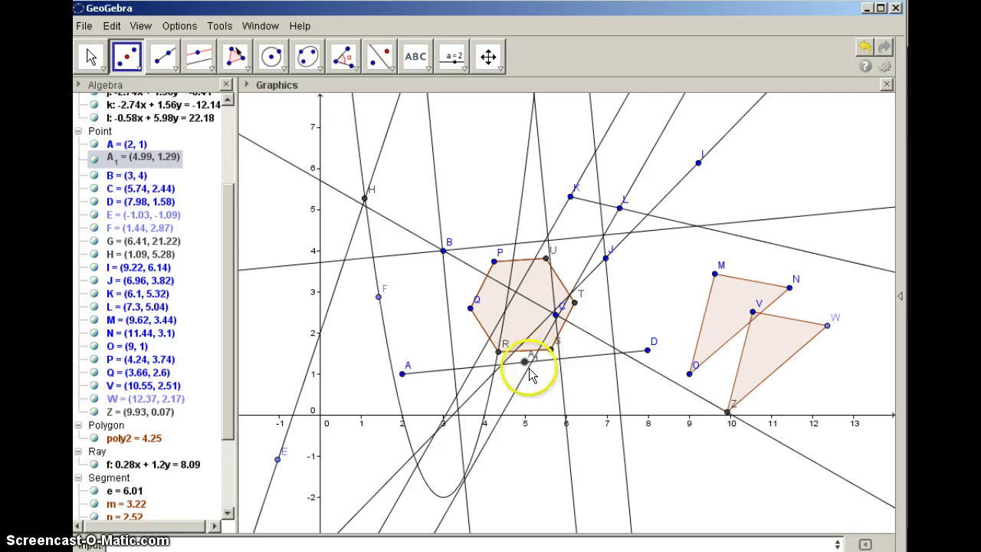
left_click(141, 61)
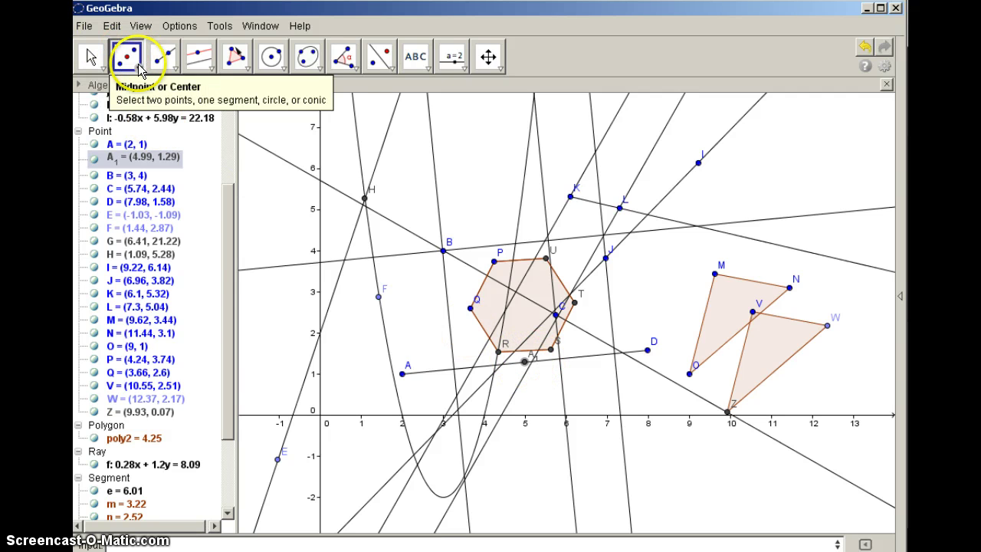
mouse_move(140, 67)
left_mouse_down()
mouse_move(180, 49)
mouse_move(138, 61)
left_mouse_up()
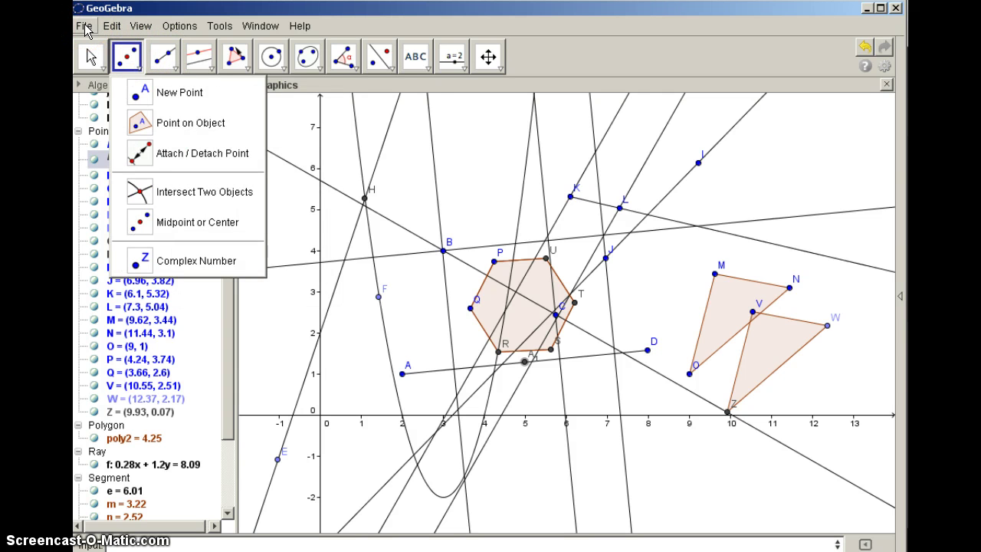
Share the construction to GeoGebraTube, switching to its Upload material page in the web browser.
left_click(86, 29)
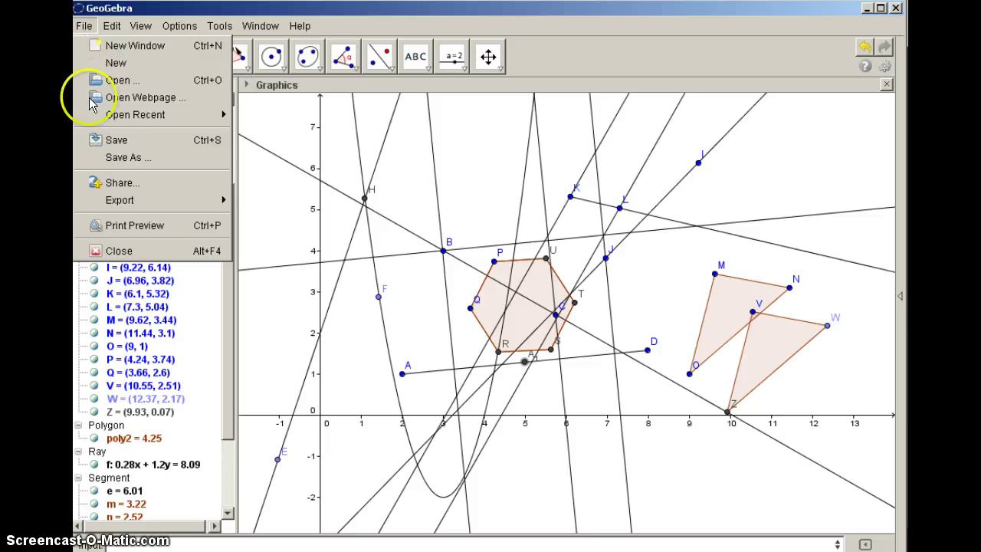
mouse_move(169, 198)
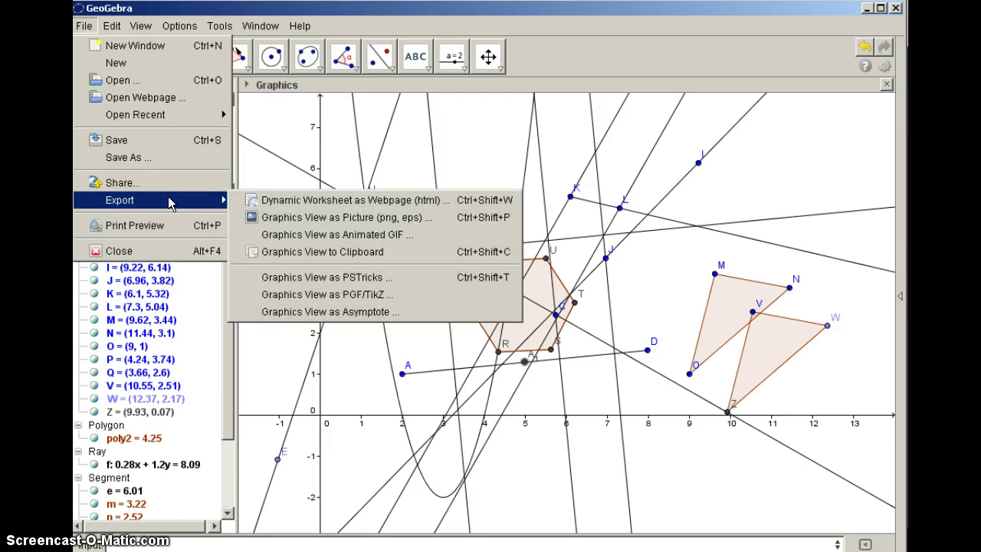
left_click(127, 184)
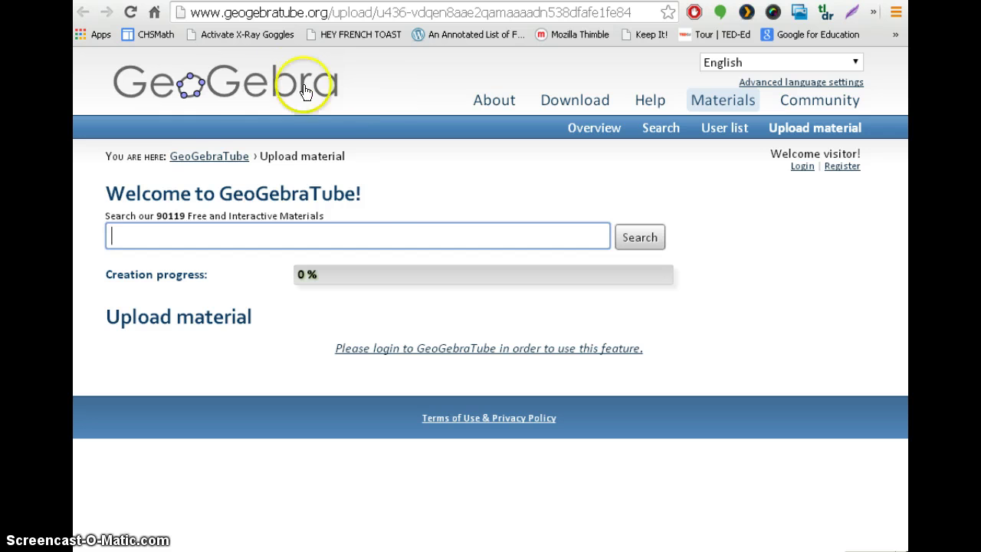
Log in to GeoGebraTube with an existing Google account.
left_click(802, 167)
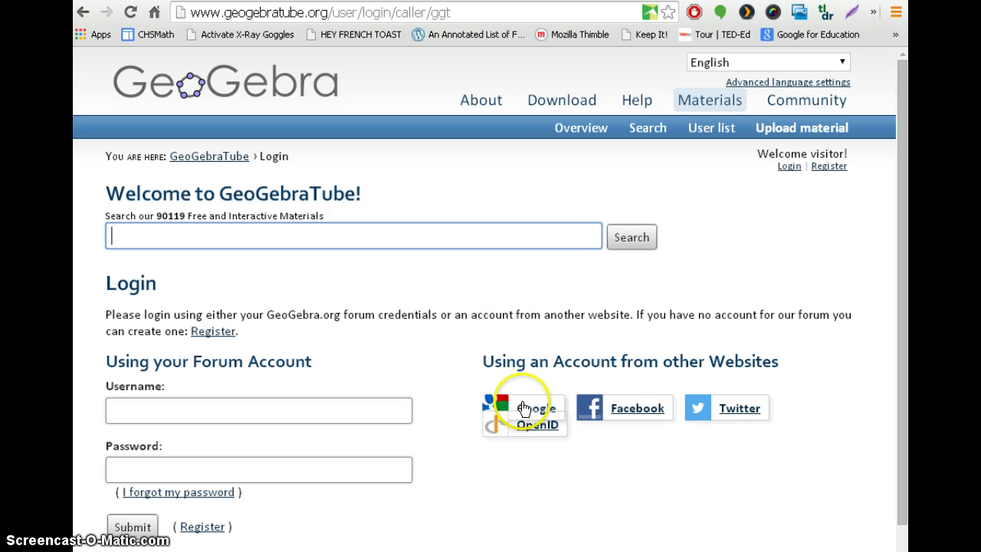
left_click(525, 409)
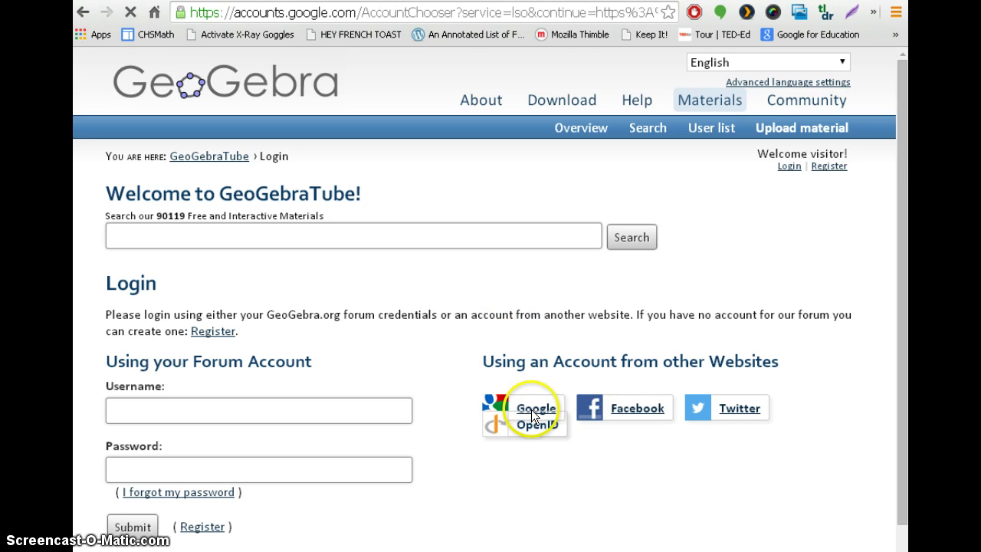
left_click(470, 179)
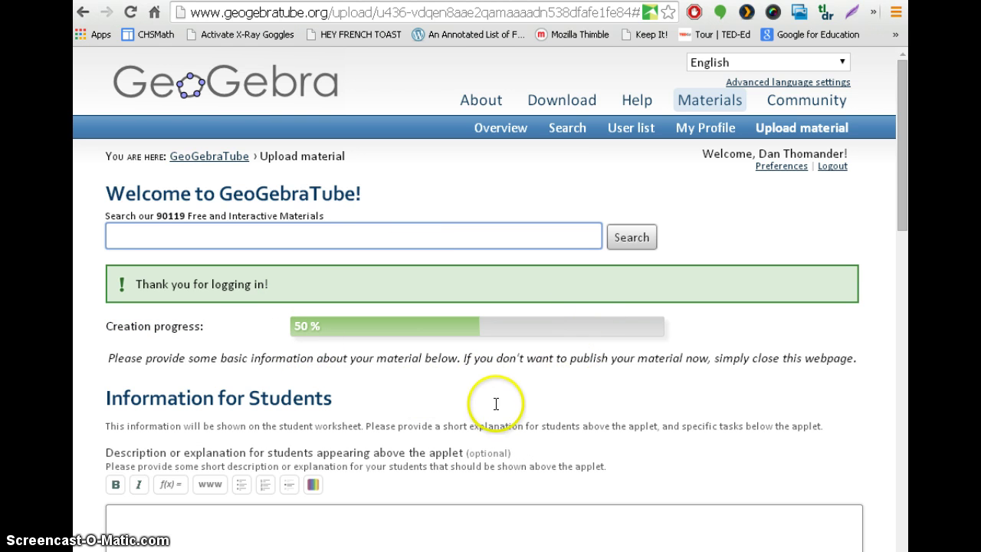
Enter "Sample of constructions in the plane." as the student description above the applet and continue to the information for other teachers.
left_click_drag(905, 145, 905, 199)
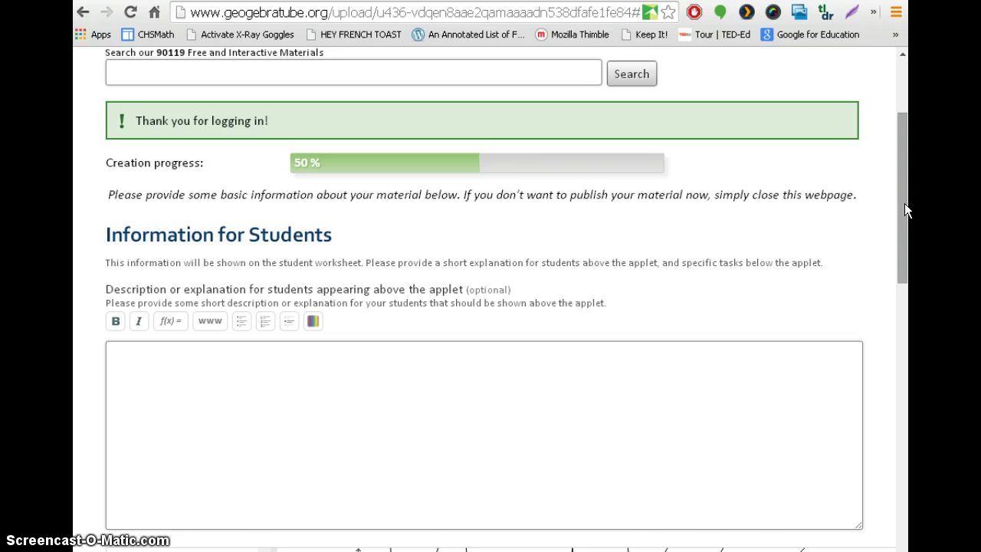
left_click_drag(905, 203, 903, 227)
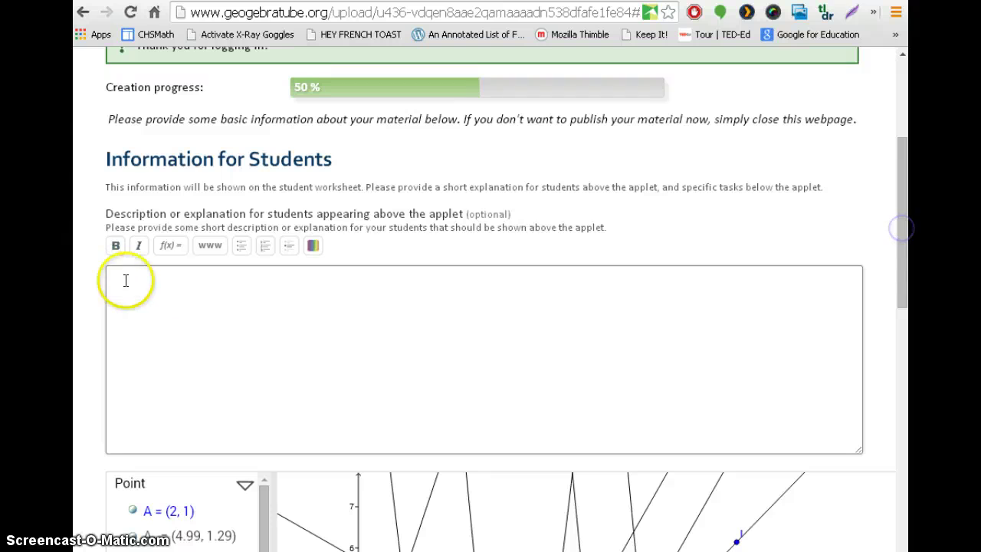
left_click(125, 280)
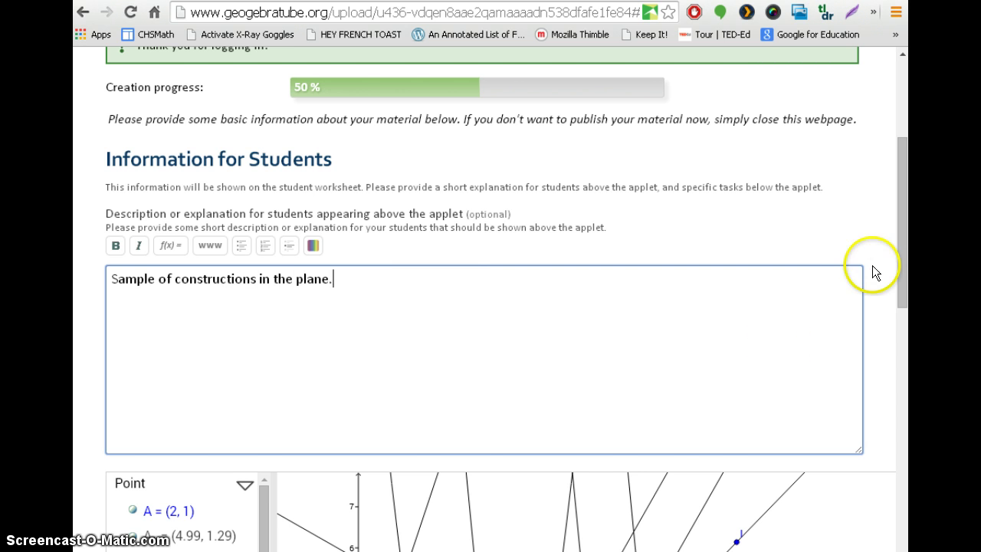
left_click_drag(902, 272, 903, 458)
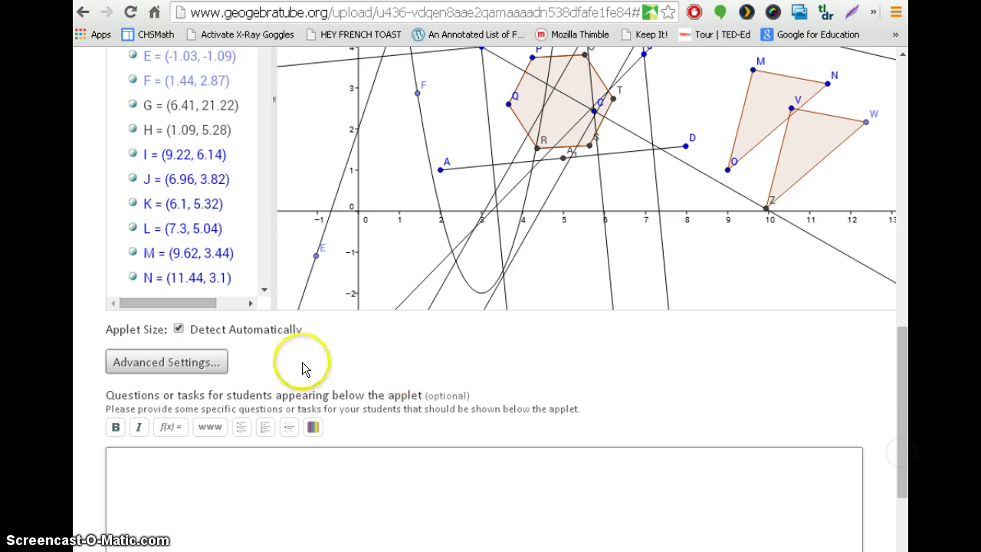
scroll(448, 397, "down", 2)
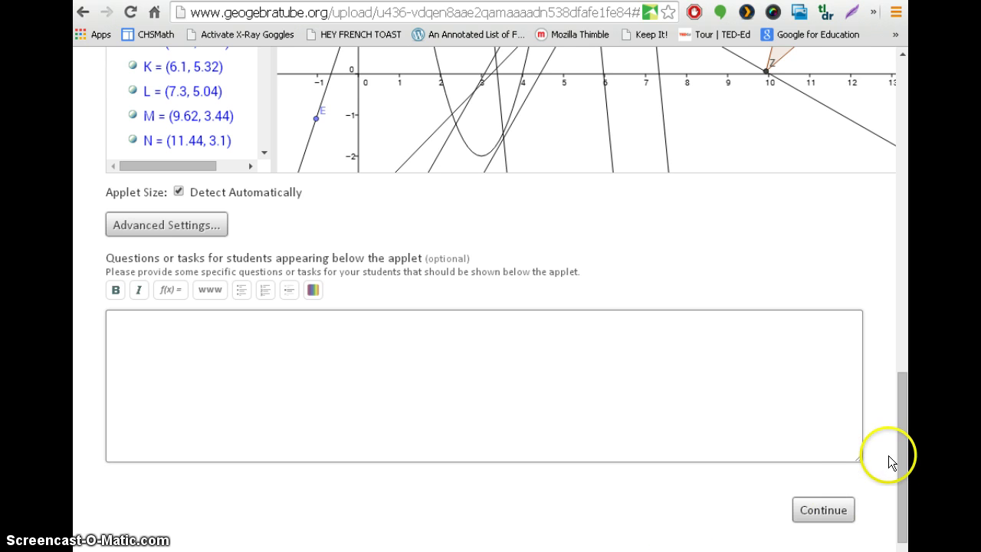
scroll(887, 456, "down", 1)
left_click(823, 475)
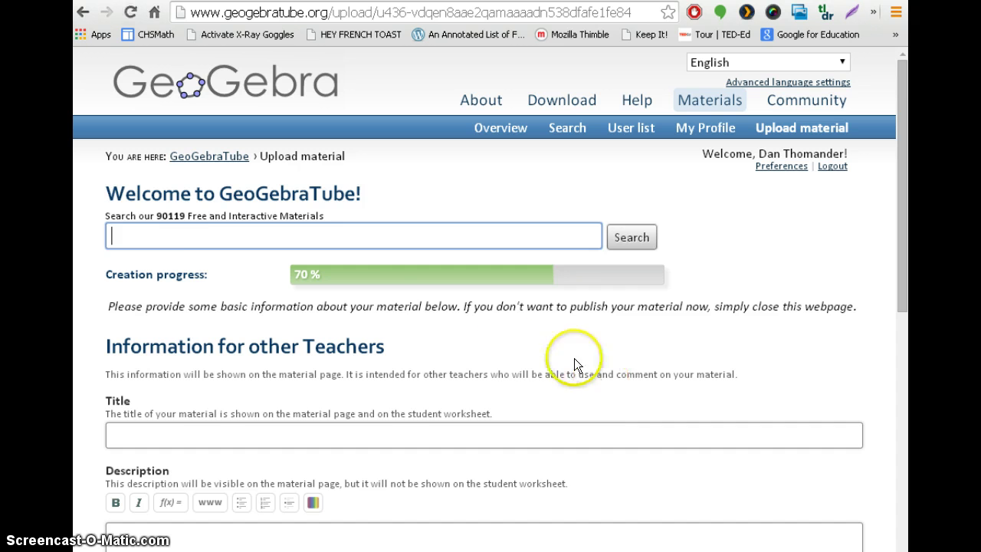
Title the material "My evidence from Adventure 3".
left_click(208, 236)
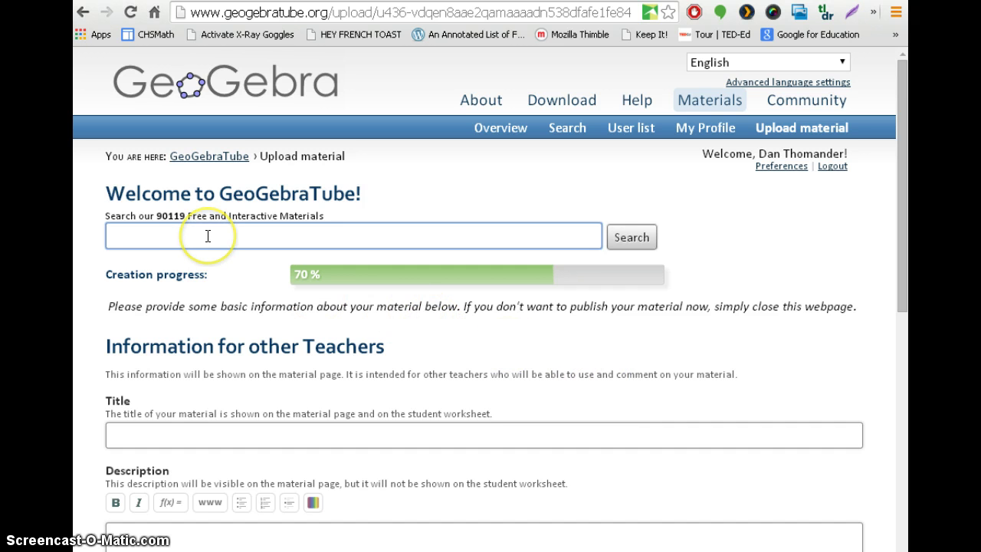
scroll(208, 340, "down", 1)
left_click(200, 351)
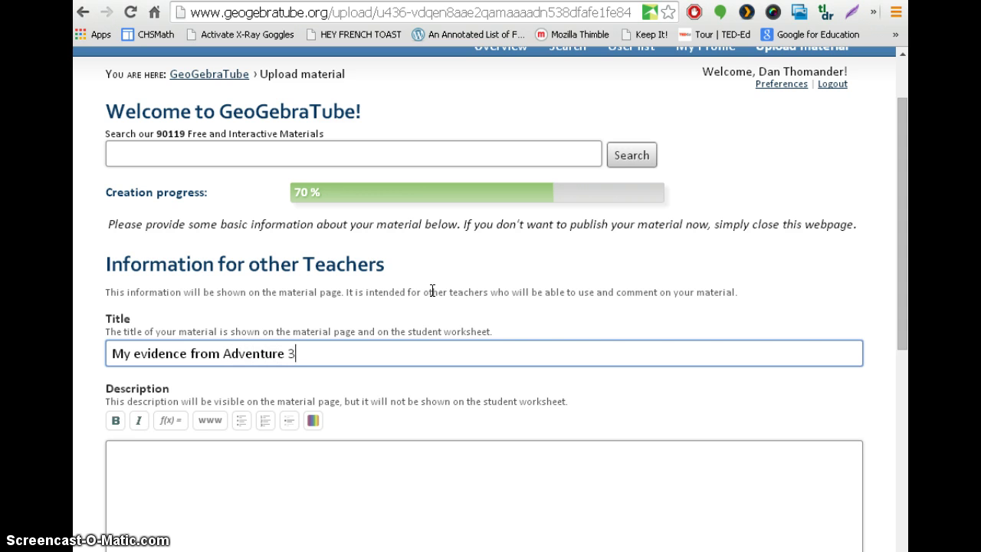
Enter the description "Includes segments, rays, conics, polygons, and bisectors and parallels and perpendiculars.".
scroll(432, 291, "down", 2)
left_click(286, 291)
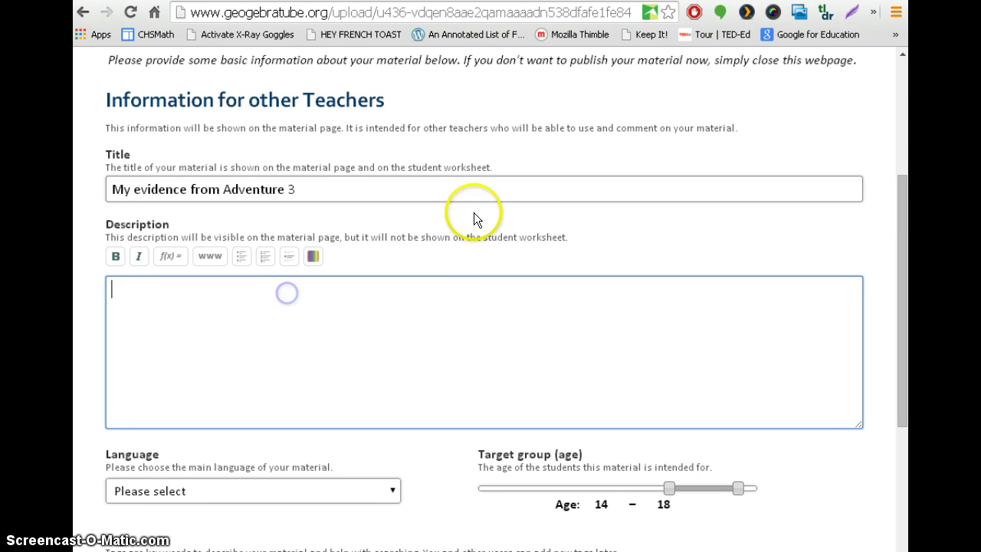
type("Include")
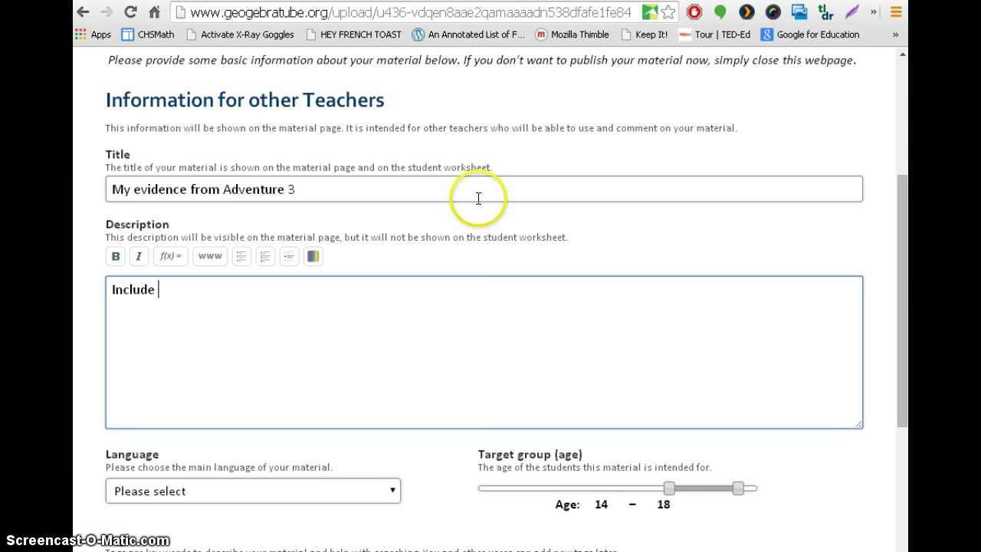
type("s segments, rays, coni")
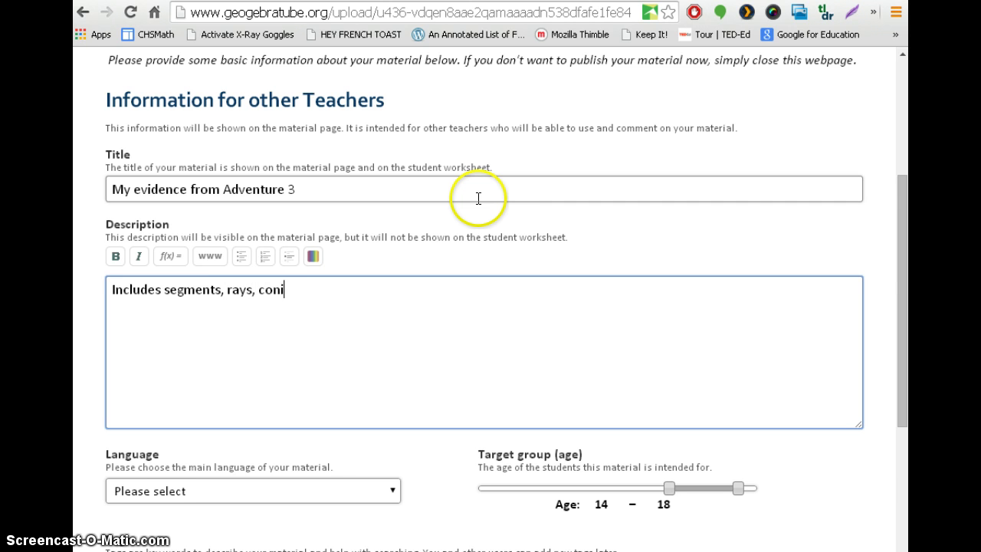
type("cs, polygons, and b")
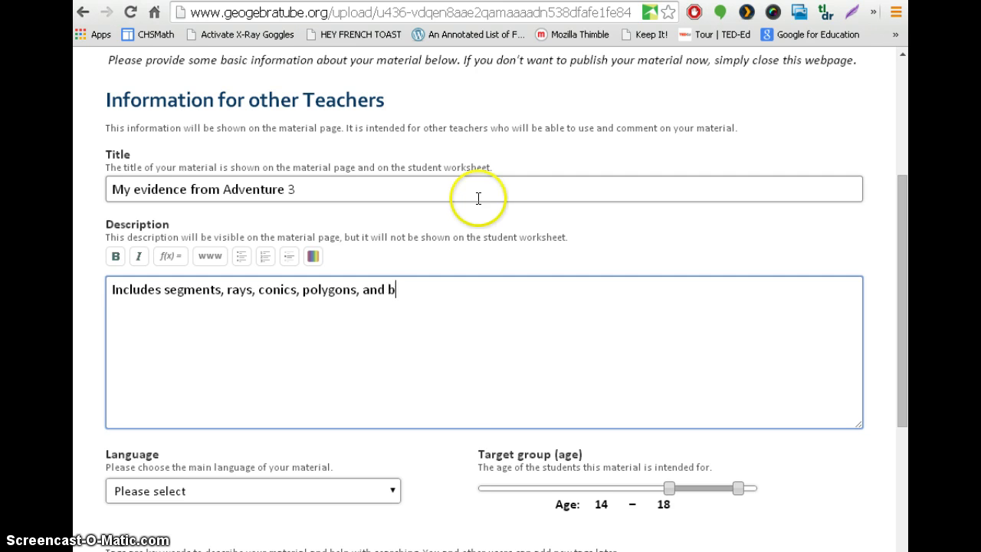
type("isectors")
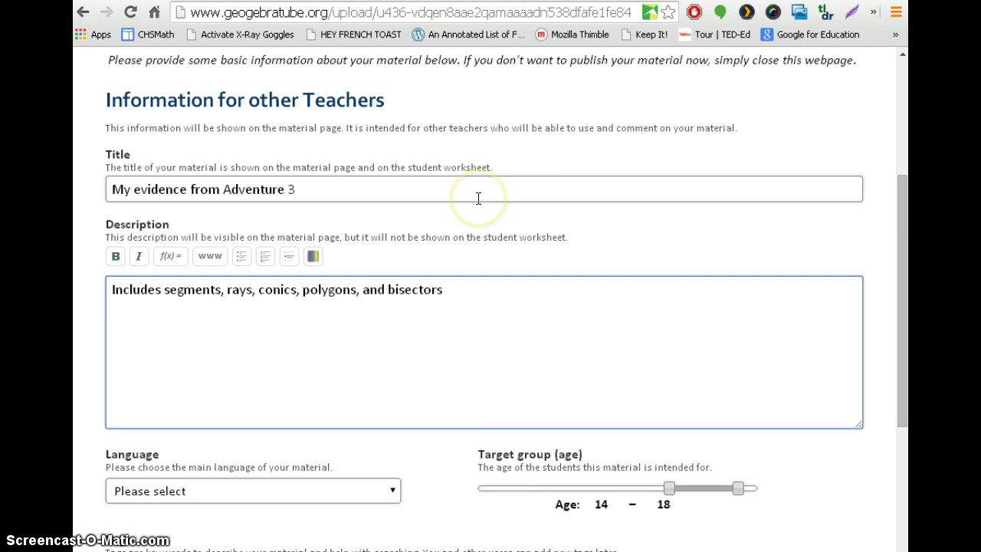
type(" and parallel")
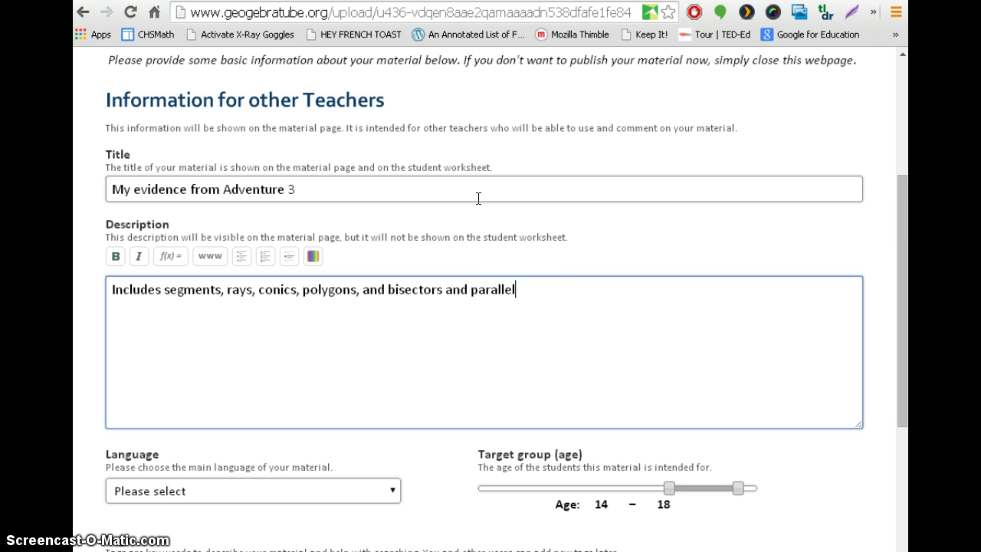
type("s and perpendiculars.")
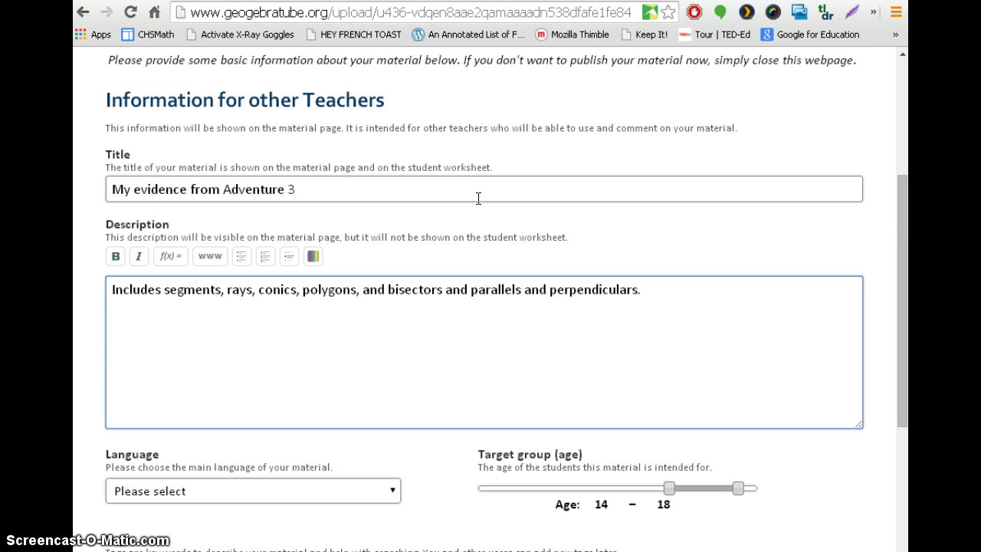
Set the material's language to English (US) and add the tag "geometry".
scroll(429, 306, "down", 2)
left_click(393, 355)
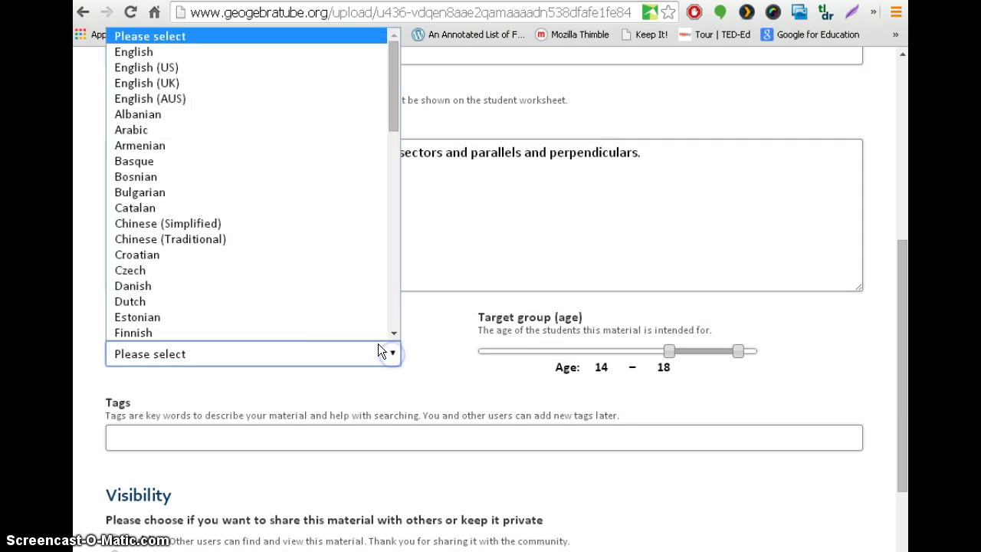
left_click(189, 69)
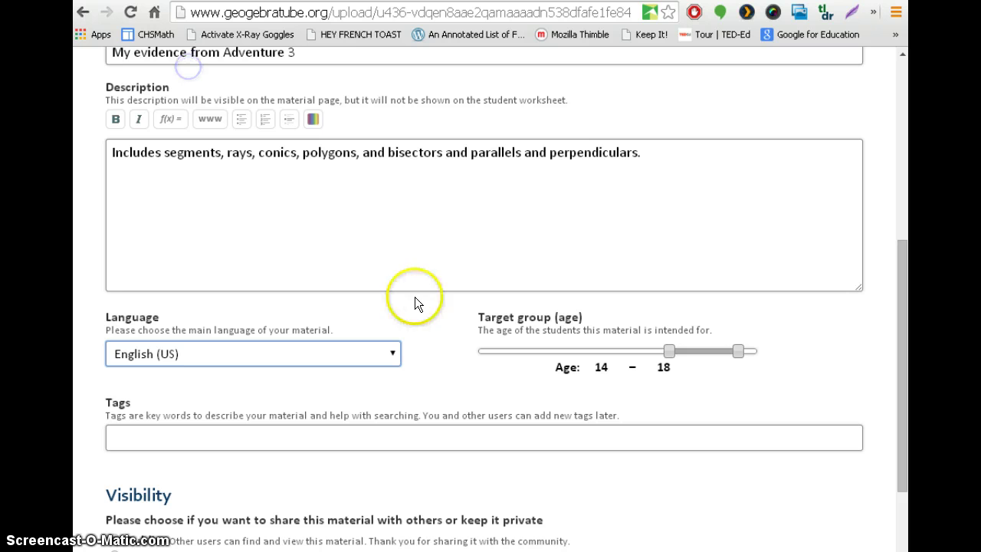
left_click(328, 437)
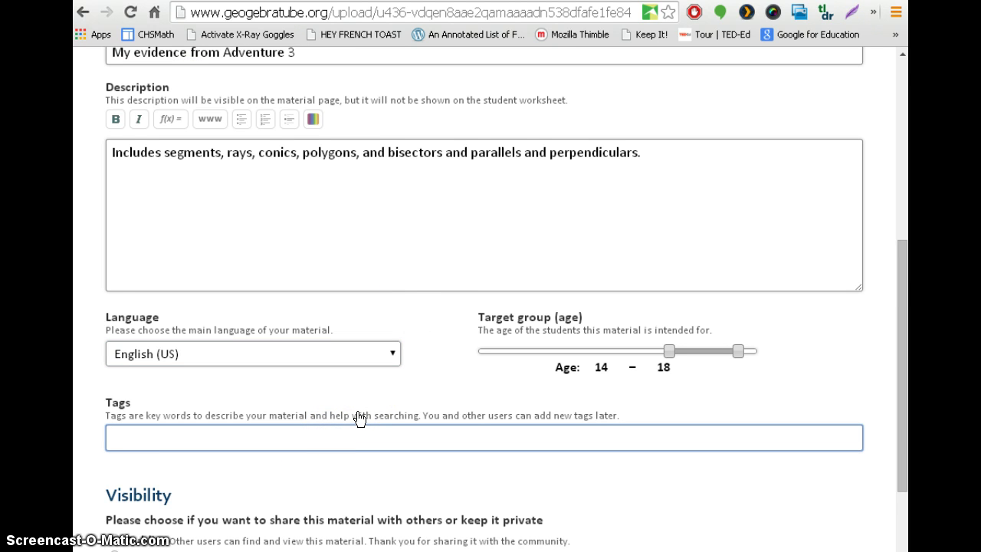
type("geometry")
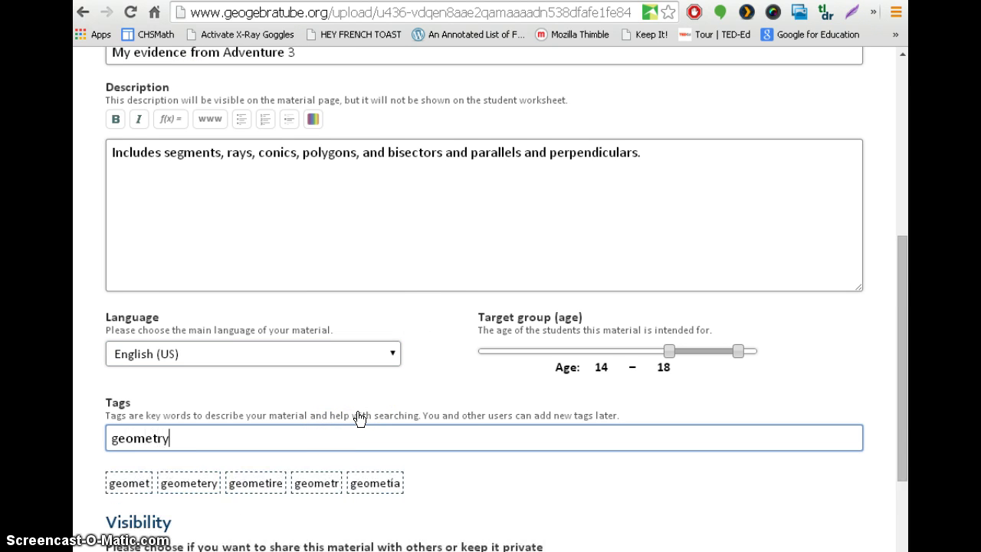
left_click(135, 486)
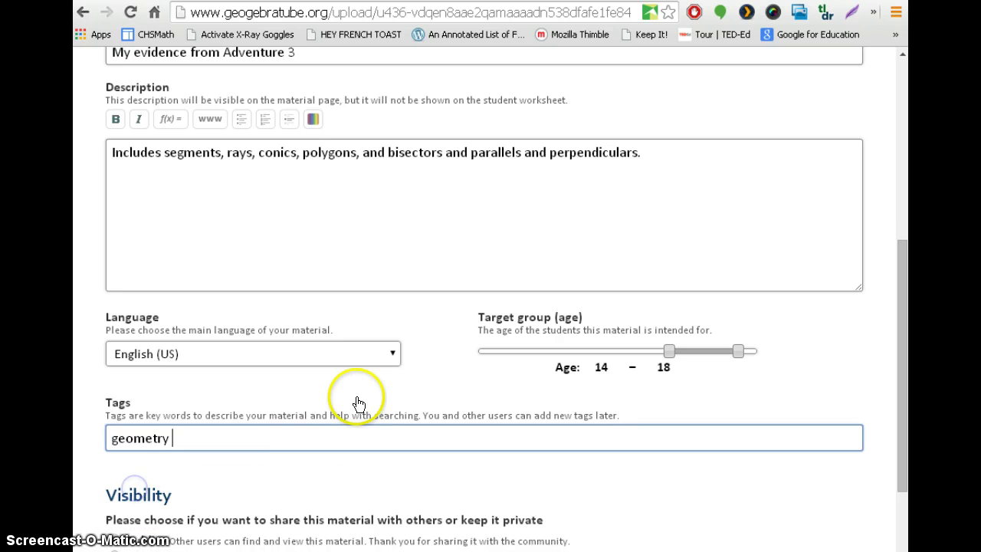
Set the material's visibility to Shared with link and save it.
scroll(357, 404, "down", 2)
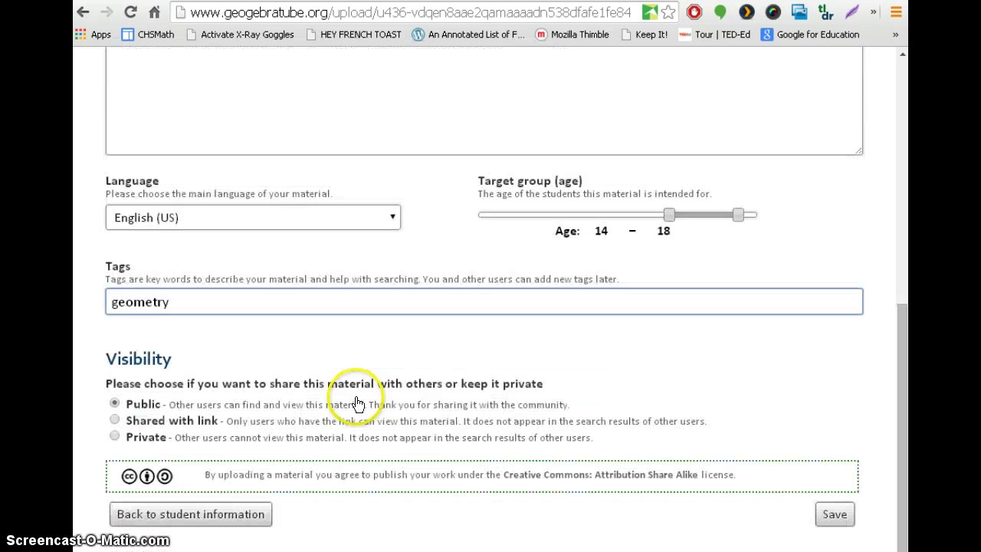
left_click(115, 420)
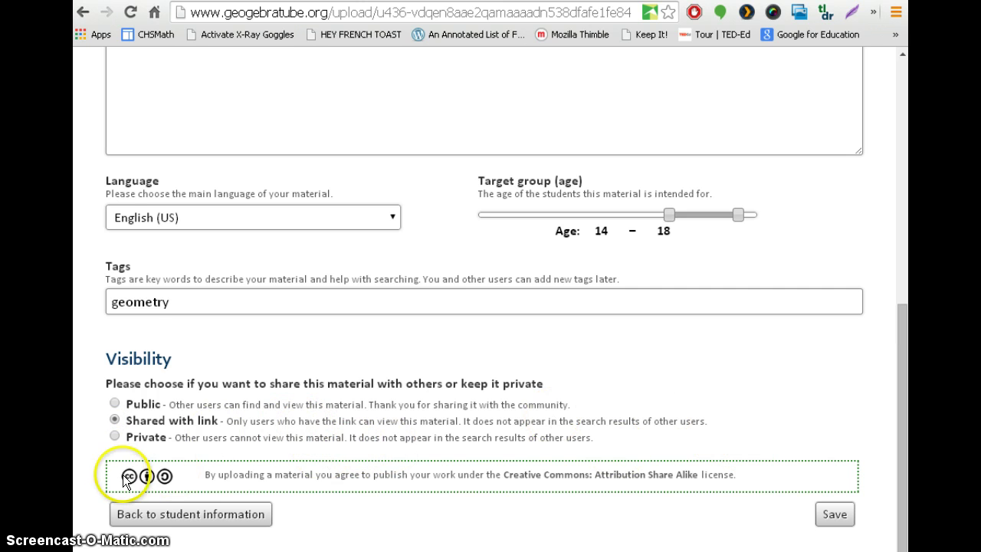
left_click(847, 516)
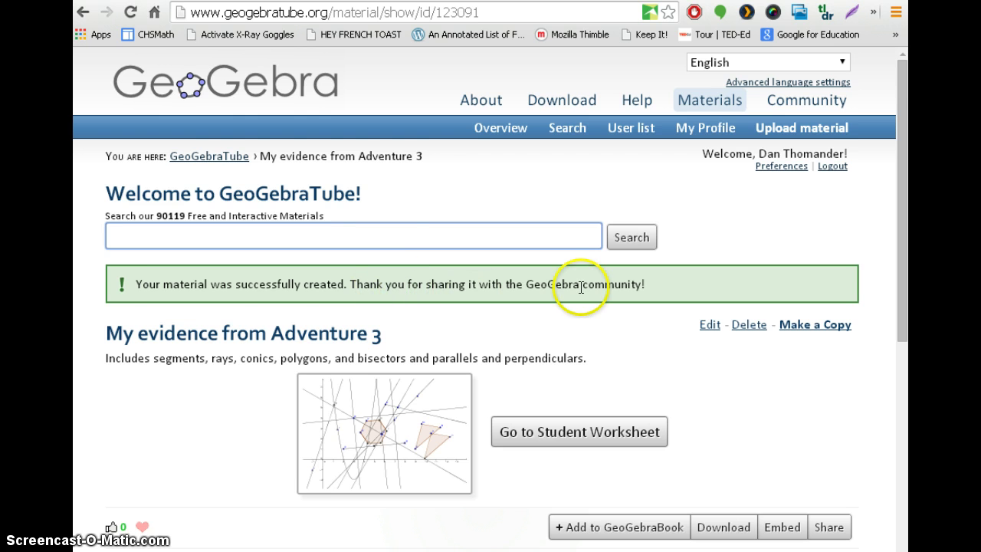
Show the sharing options of the saved material and copy its link to the clipboard.
scroll(567, 345, "down", 3)
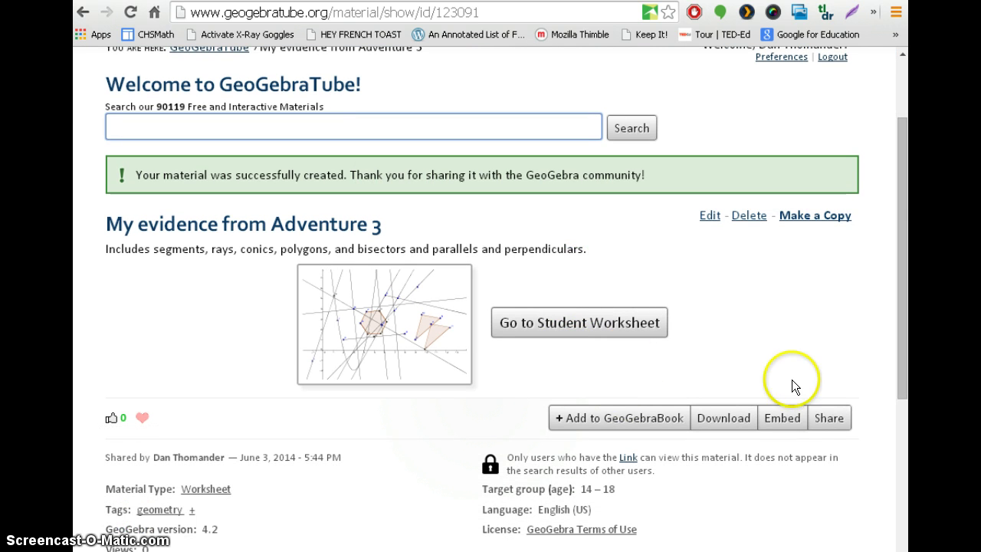
left_click(836, 421)
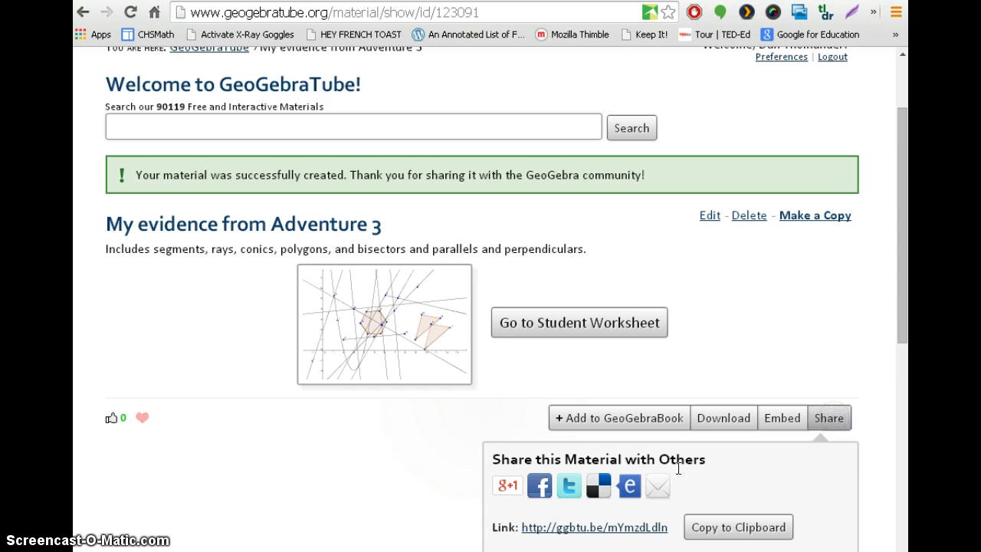
scroll(635, 479, "down", 3)
mouse_move(671, 392)
left_mouse_down()
mouse_move(514, 398)
mouse_move(522, 405)
left_mouse_up()
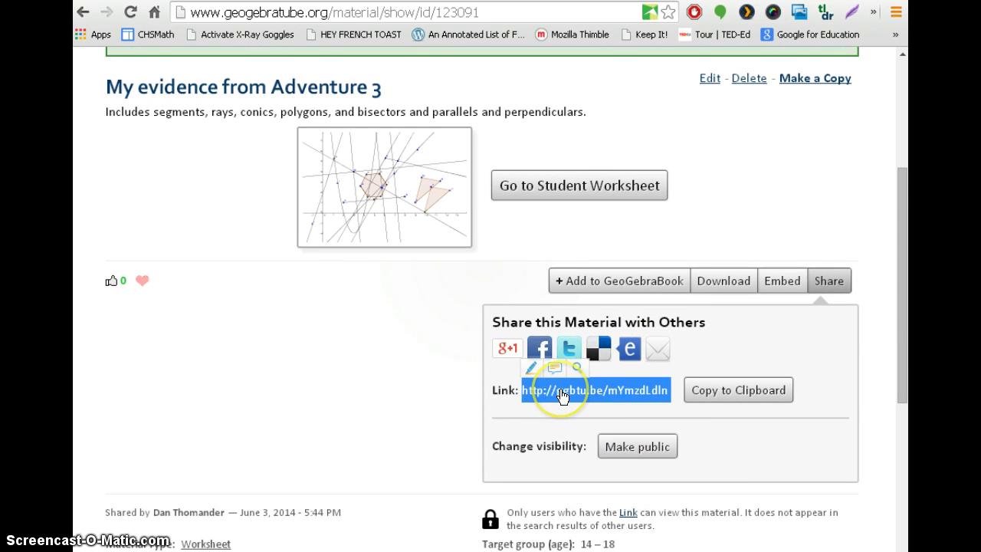
right_click(560, 389)
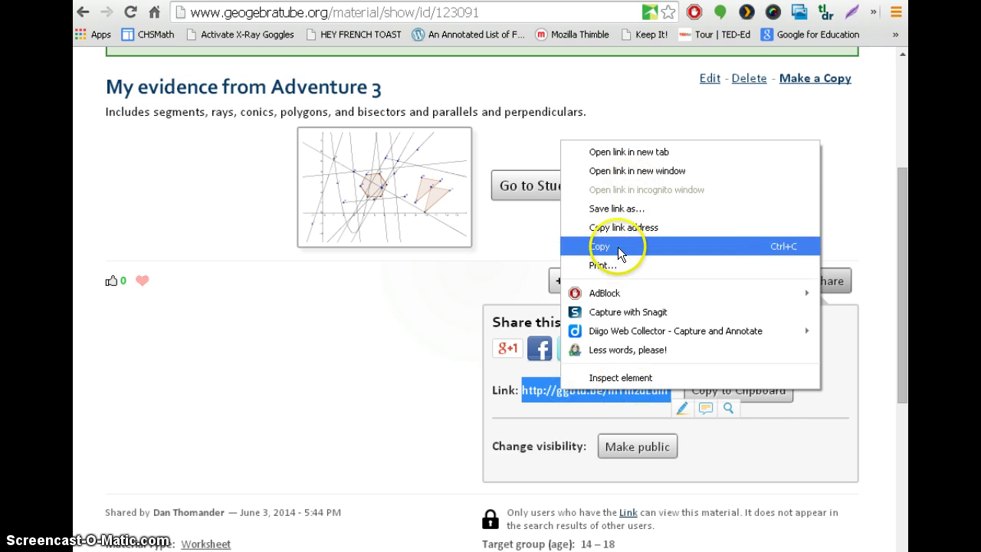
left_click(622, 227)
left_click(764, 392)
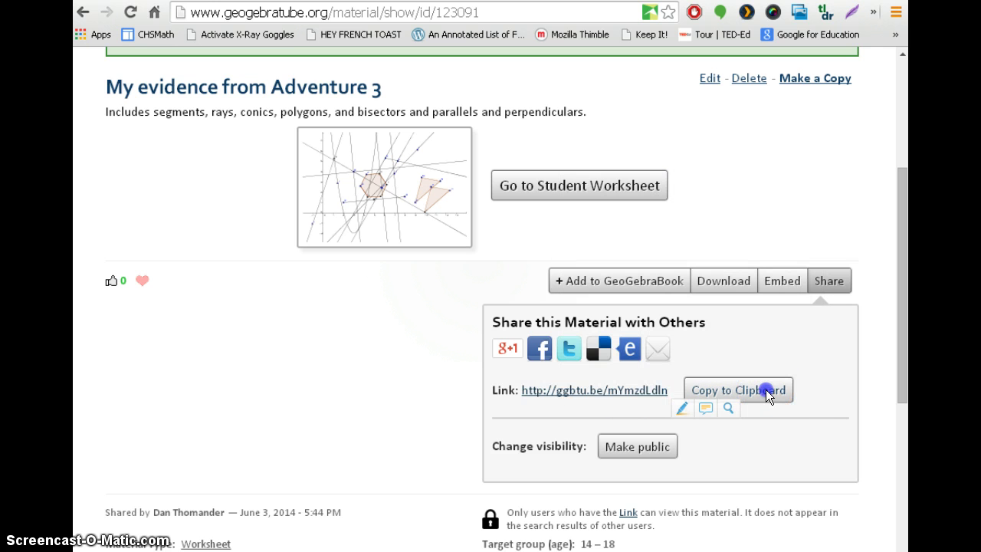
left_click(751, 451)
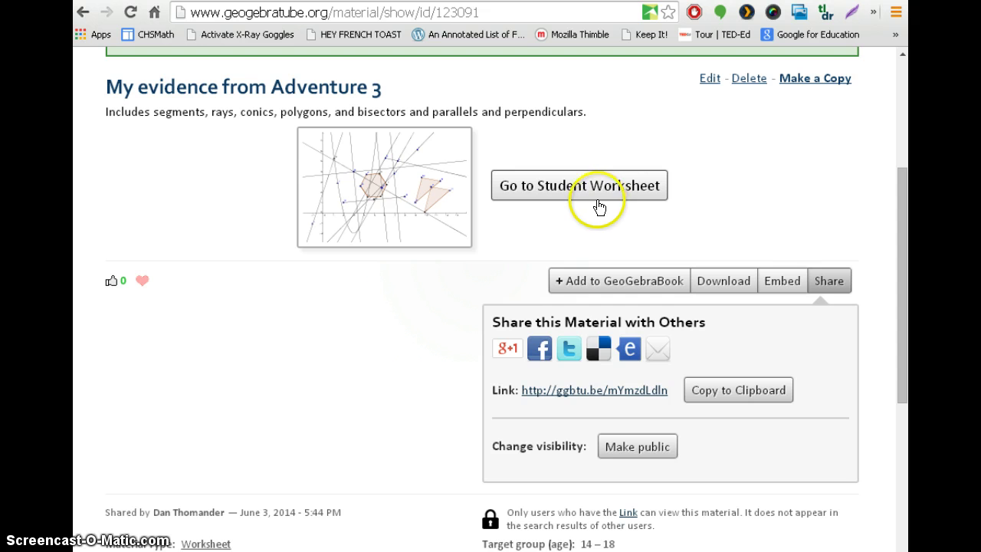